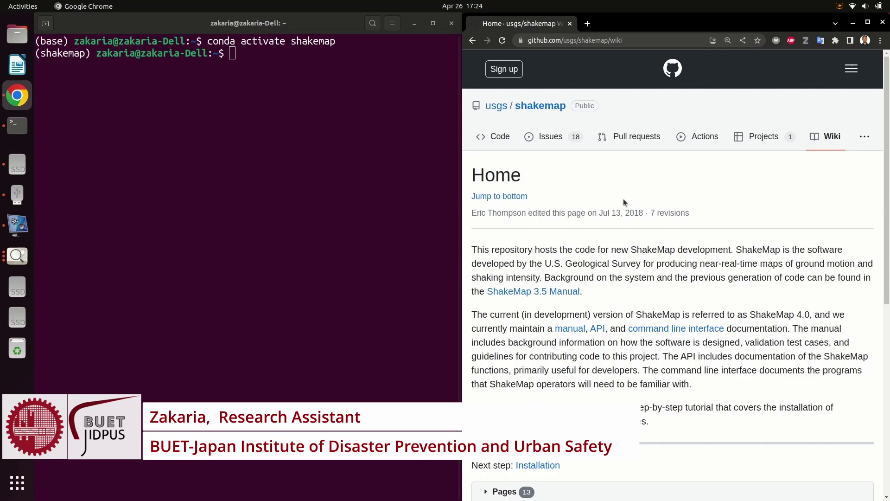
Open the usgs/shakemap wiki's Example Event page introducing the 1994 Northridge earthquake
click(629, 39)
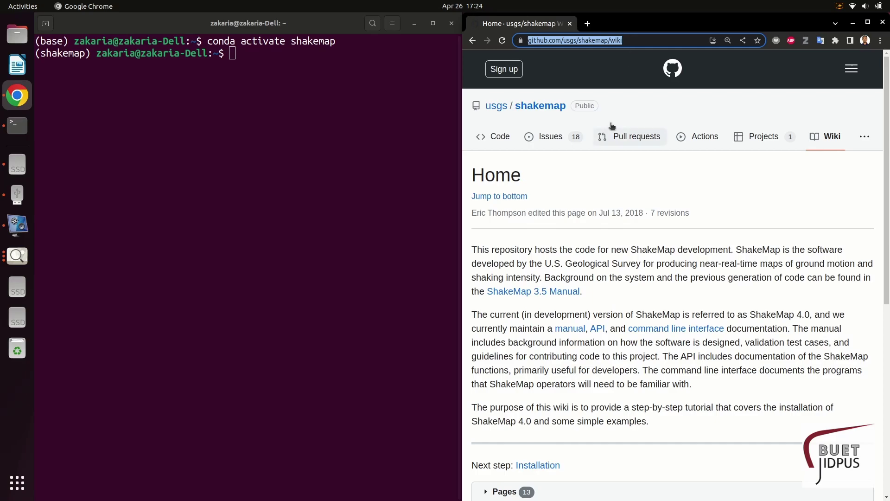
scroll(612, 126, down, 7)
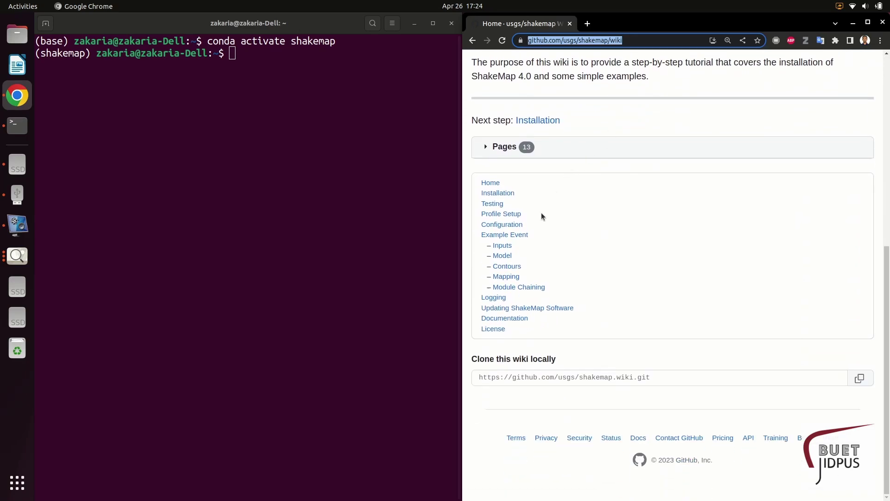
click(516, 235)
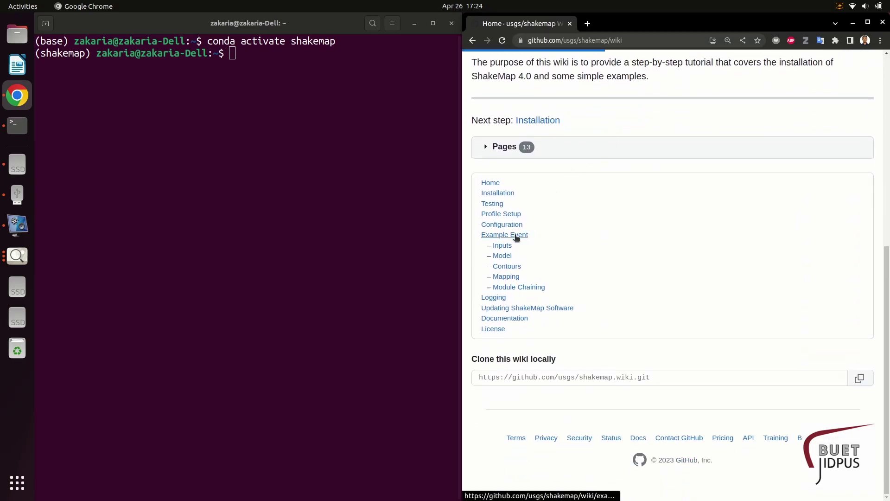
scroll(649, 255, down, 1)
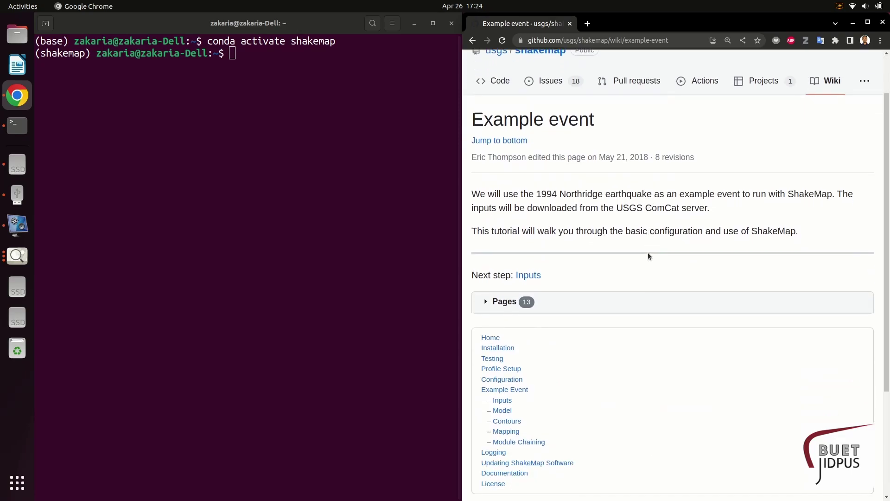
scroll(674, 240, up, 1)
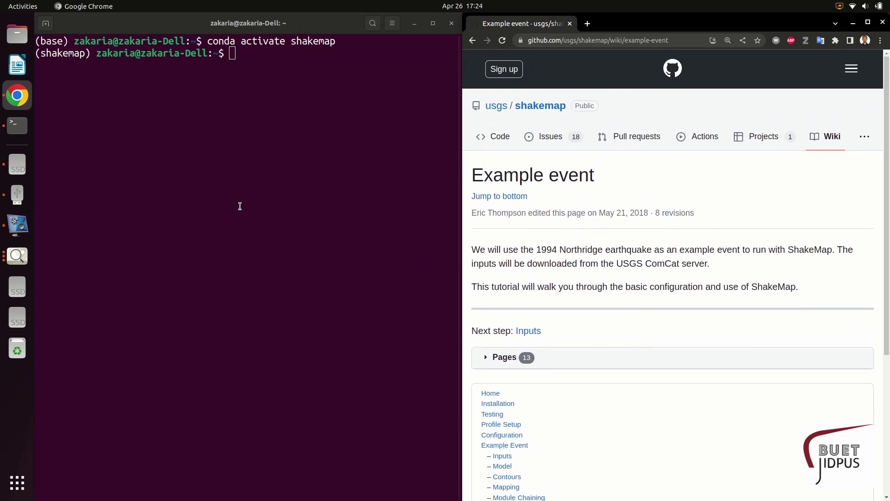
Review the 1.png and 2.png error screenshots, leaving the 3.png profile-setup screenshot visible
click(414, 27)
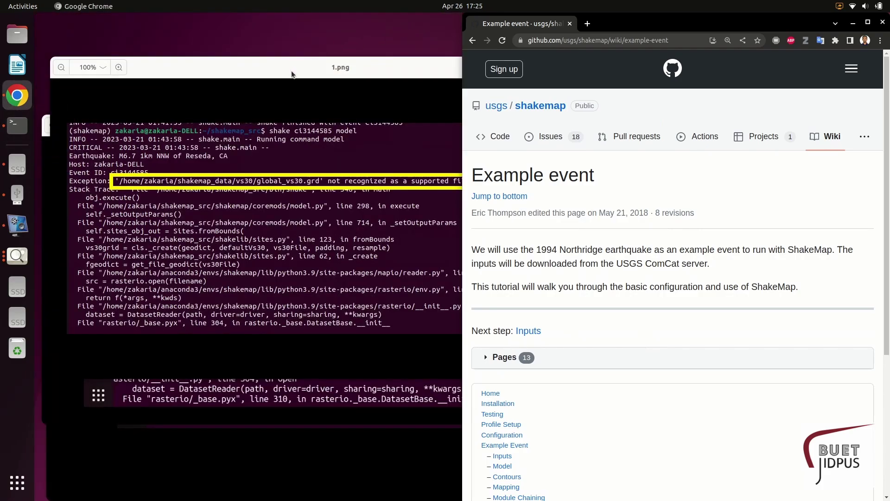
drag(292, 74, 284, 43)
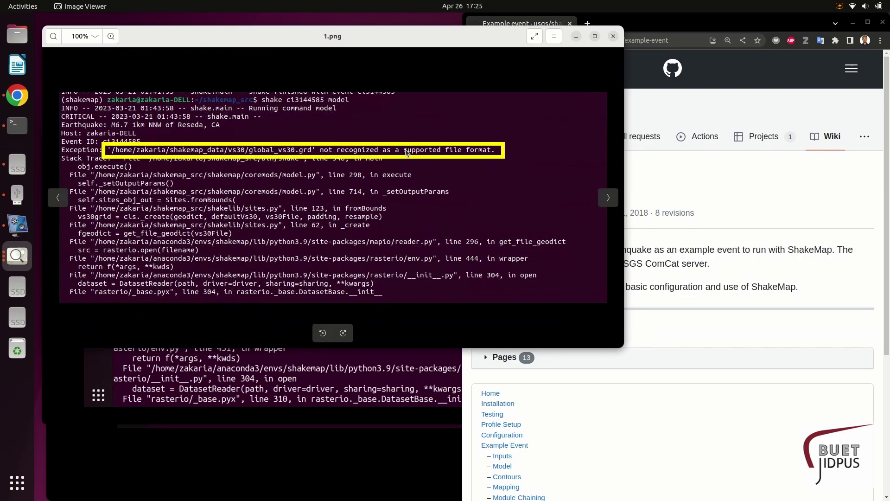
click(576, 39)
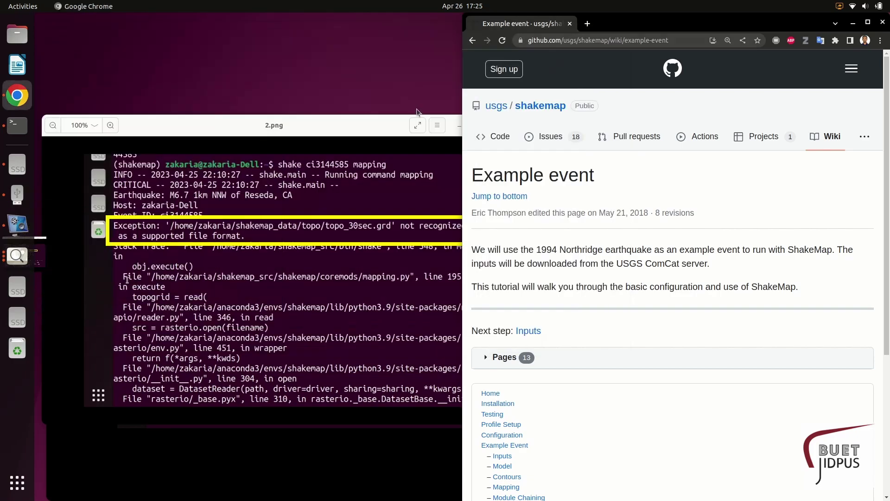
click(308, 121)
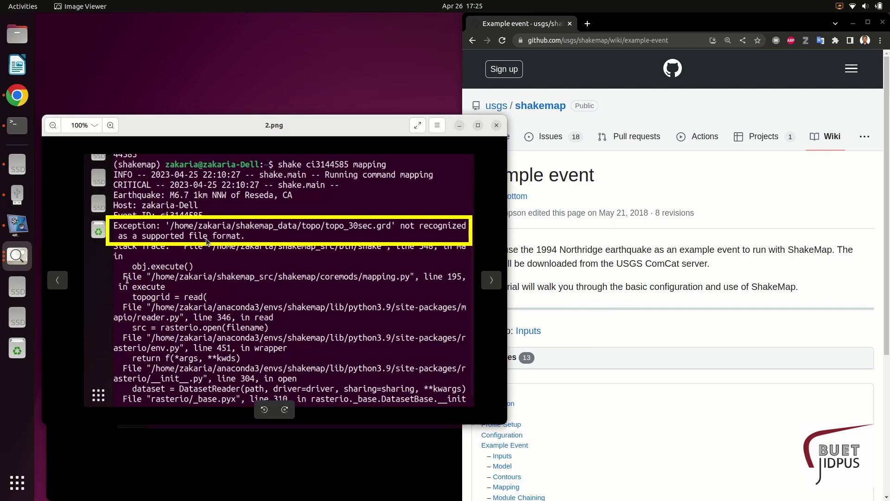
click(459, 126)
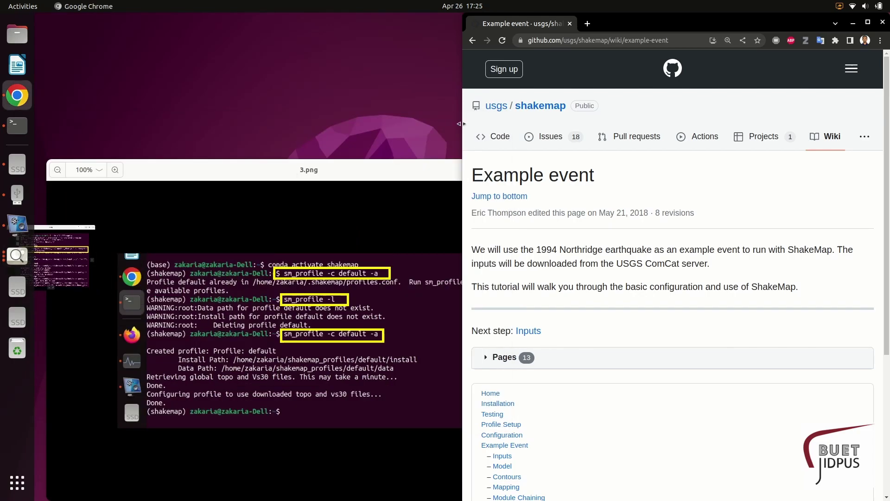
Move the 3.png screenshot aside and open the Profile Setup wiki page
drag(394, 116, 267, 89)
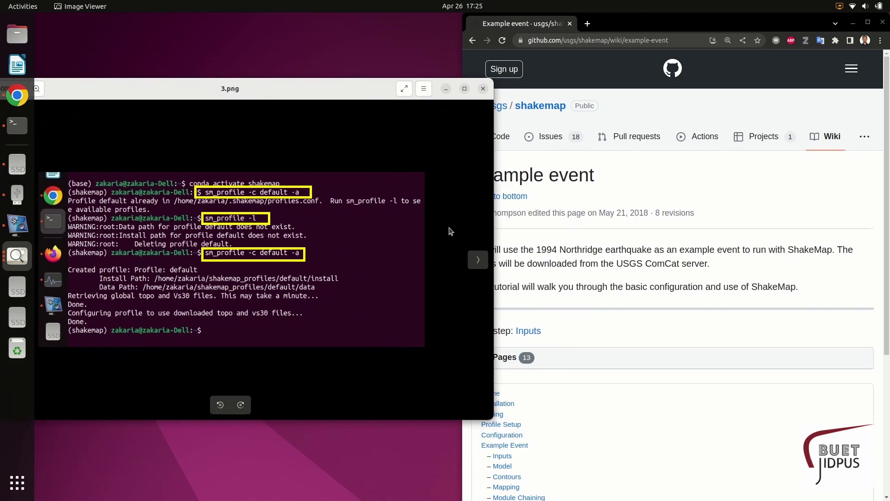
click(515, 316)
scroll(516, 315, down, 3)
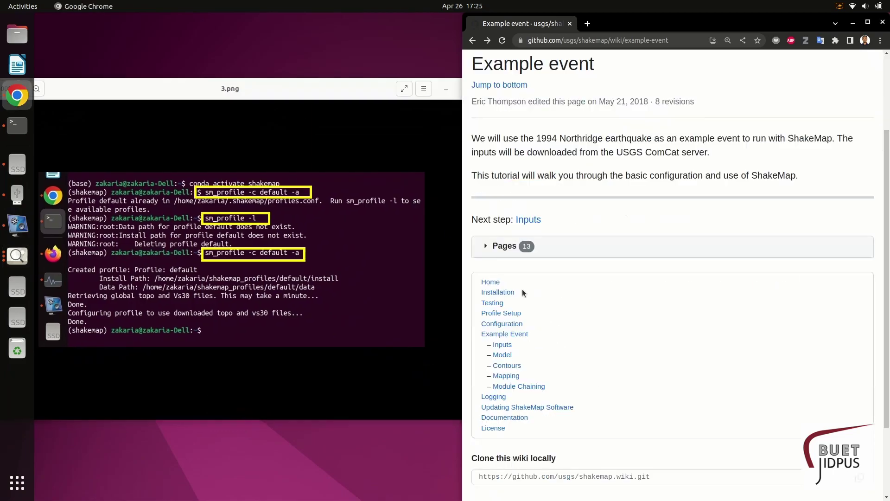
click(515, 316)
scroll(529, 224, down, 3)
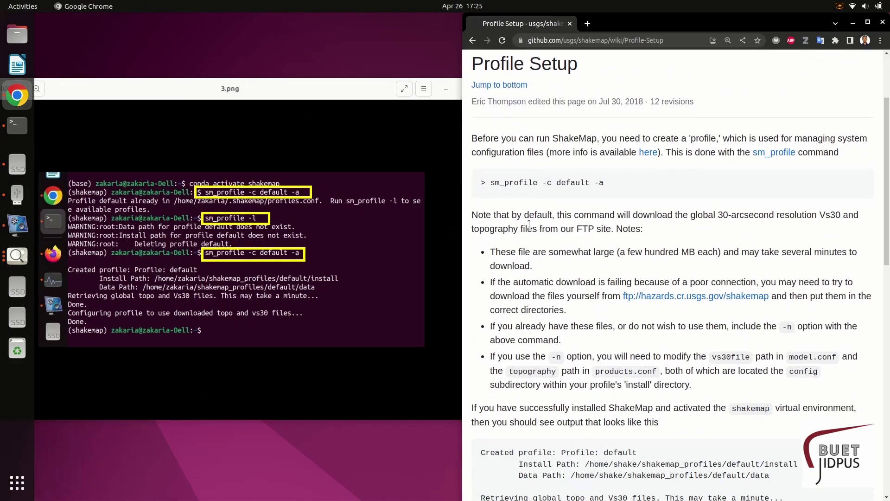
Highlight the sm_profile command, Vs30, topography files and failed-download phrases in the notes
drag(489, 183, 618, 182)
drag(696, 215, 842, 216)
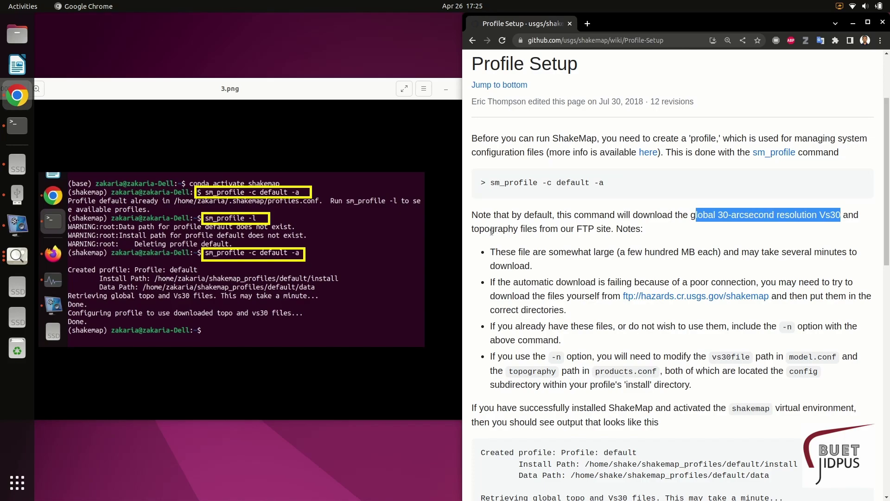
drag(474, 228, 545, 232)
click(544, 233)
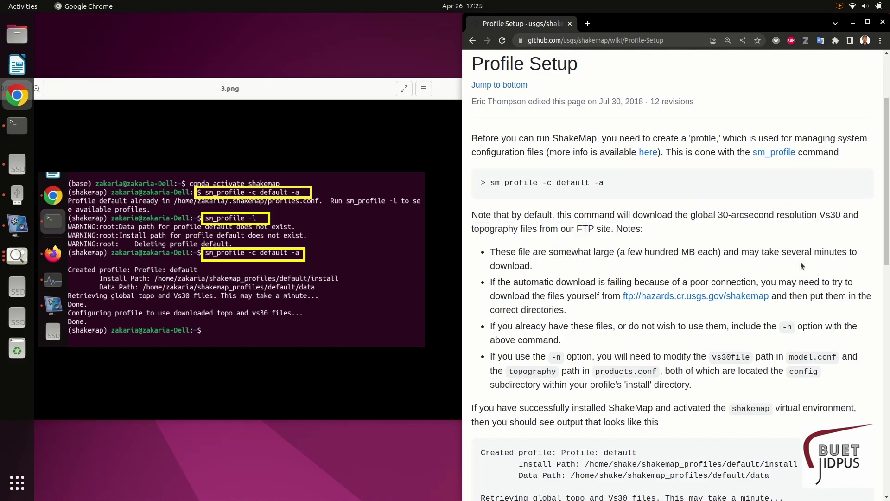
drag(513, 281, 754, 281)
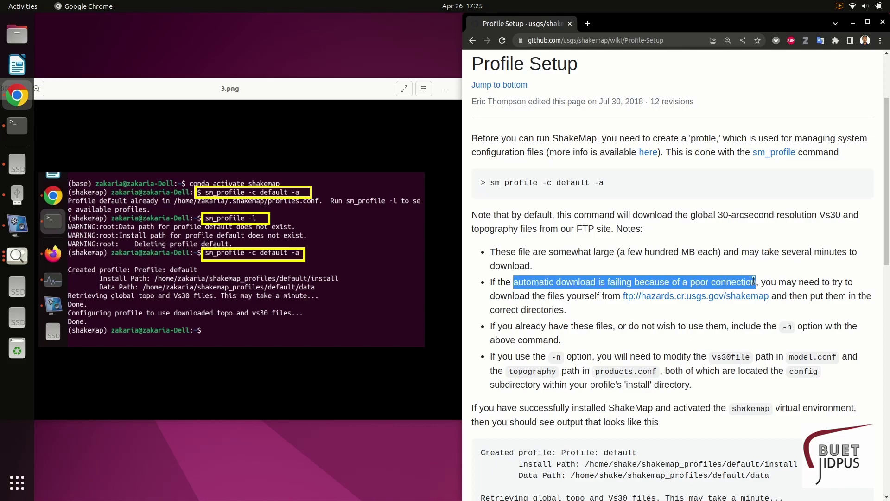
click(721, 319)
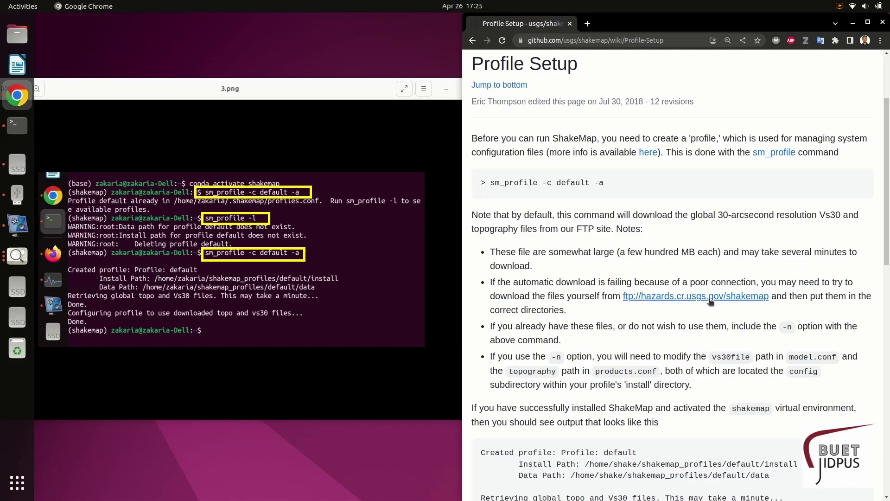
Open Files at Home and inspect the shakemap_profiles folder's actions without choosing one
click(19, 44)
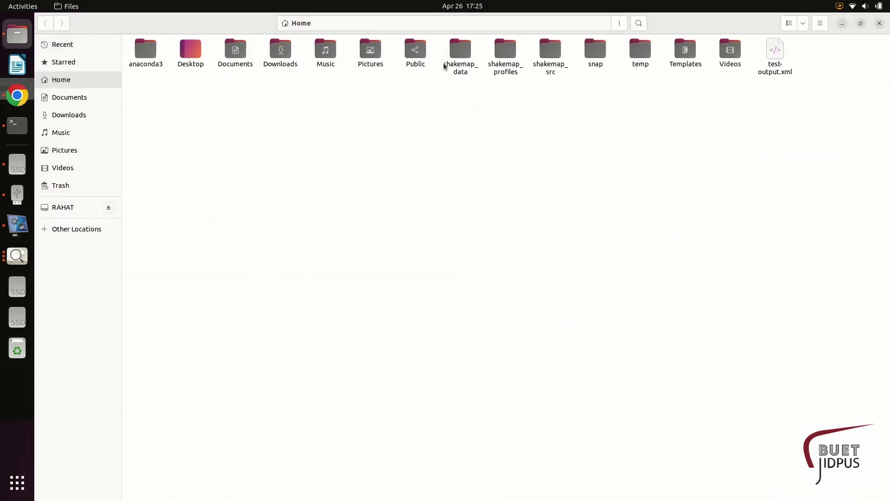
click(507, 52)
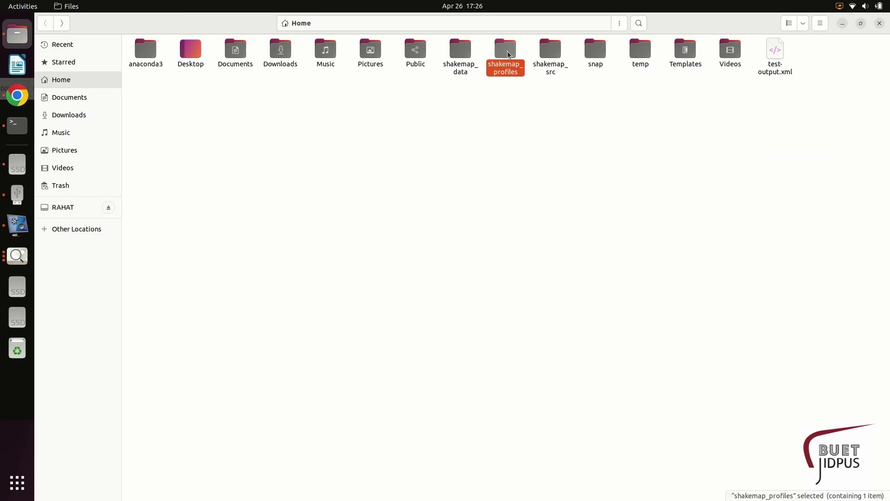
right_click(507, 55)
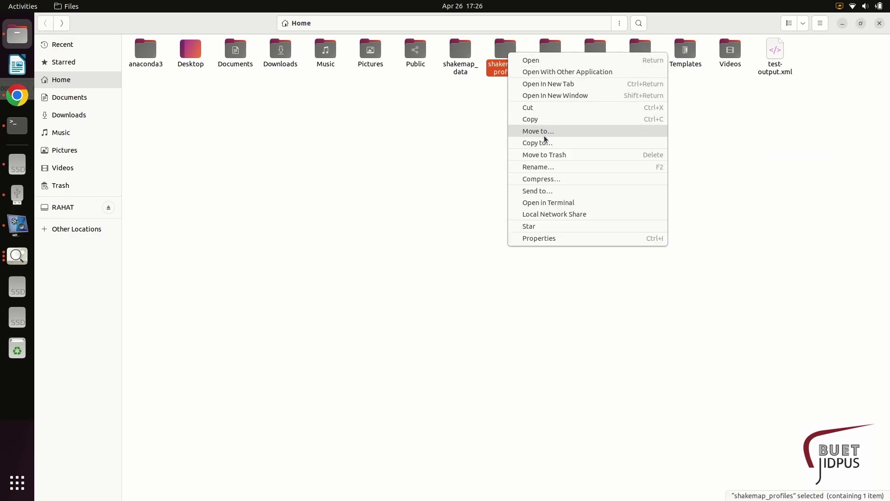
click(404, 147)
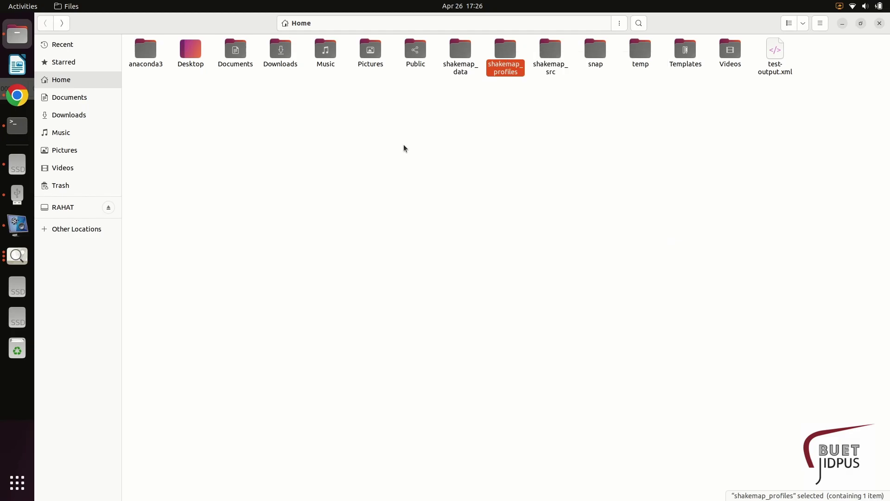
Hide Files and highlight the sm_profile -c default -a command on the wiki
click(842, 24)
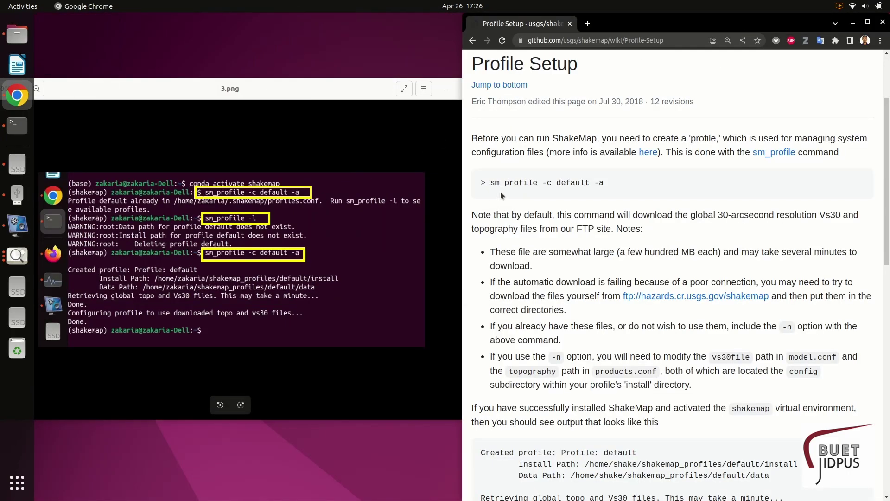
drag(484, 184, 605, 180)
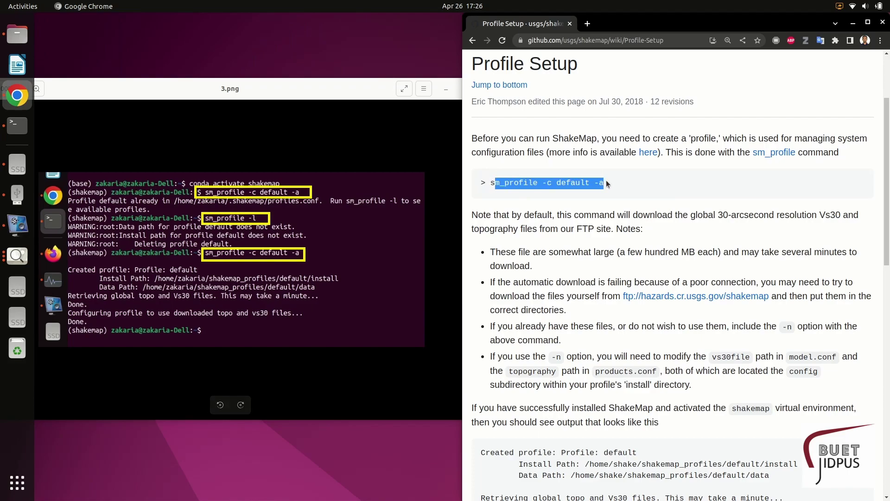
click(614, 179)
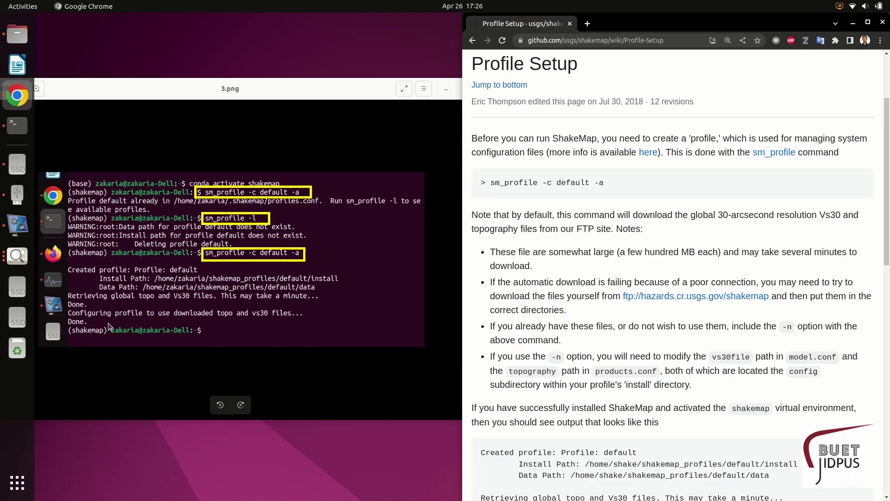
Hide the 3.png viewer and bring the shakemap terminal beside the Profile Setup page
click(355, 96)
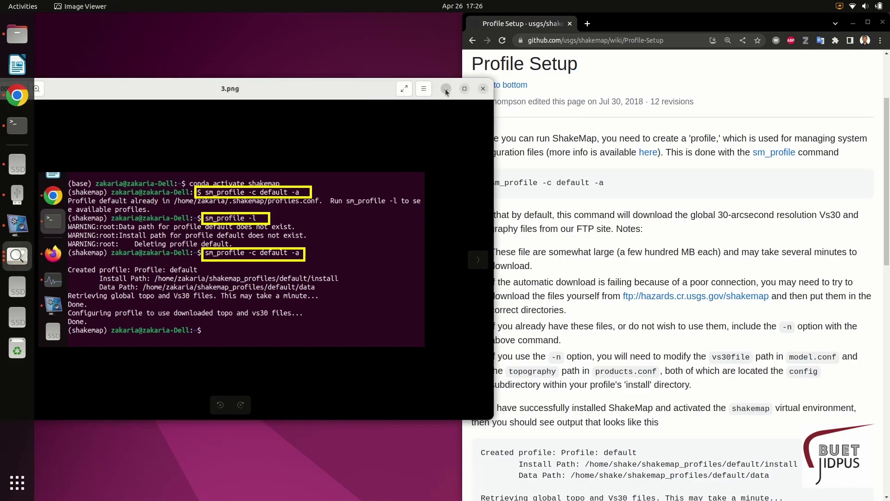
click(446, 89)
click(15, 126)
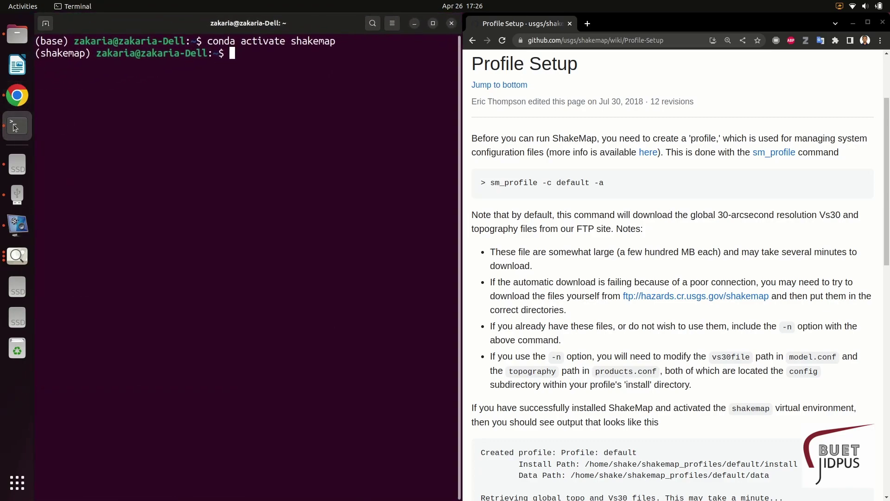
scroll(576, 256, down, 5)
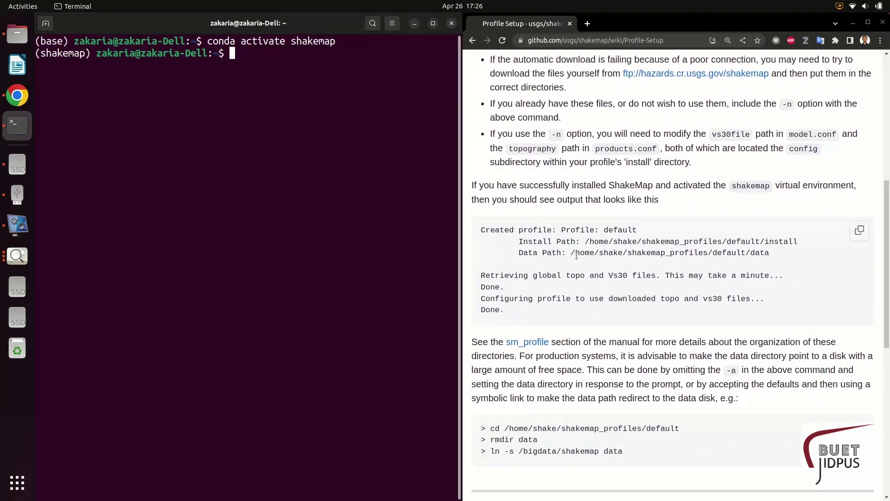
scroll(577, 255, down, 7)
Open the Example Event page and highlight '1994 Northridge earthquake' in its intro
click(527, 294)
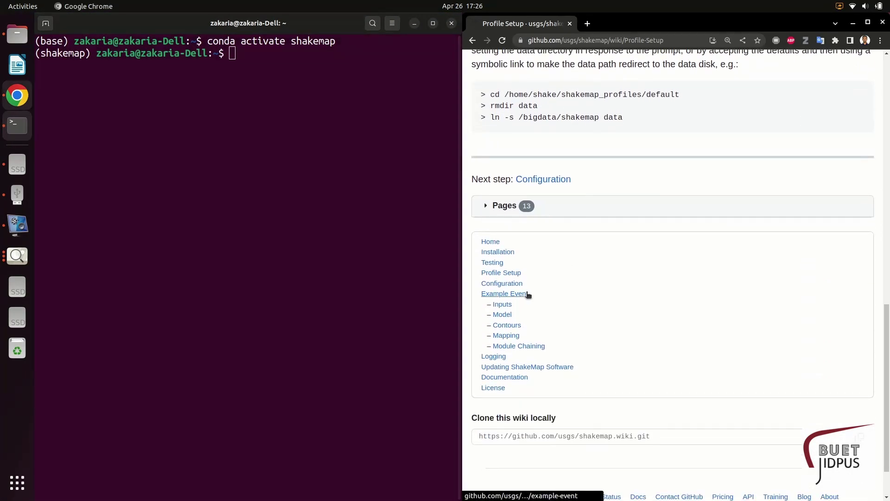
click(528, 294)
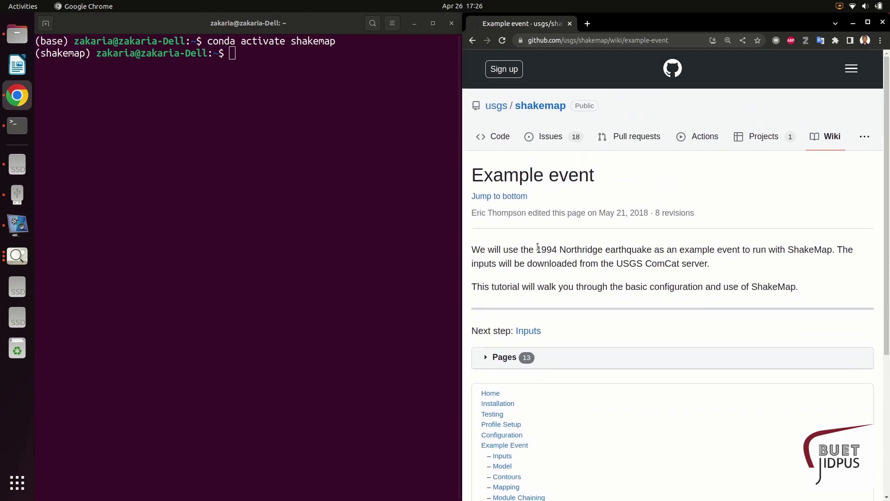
drag(538, 248, 648, 247)
scroll(588, 268, down, 3)
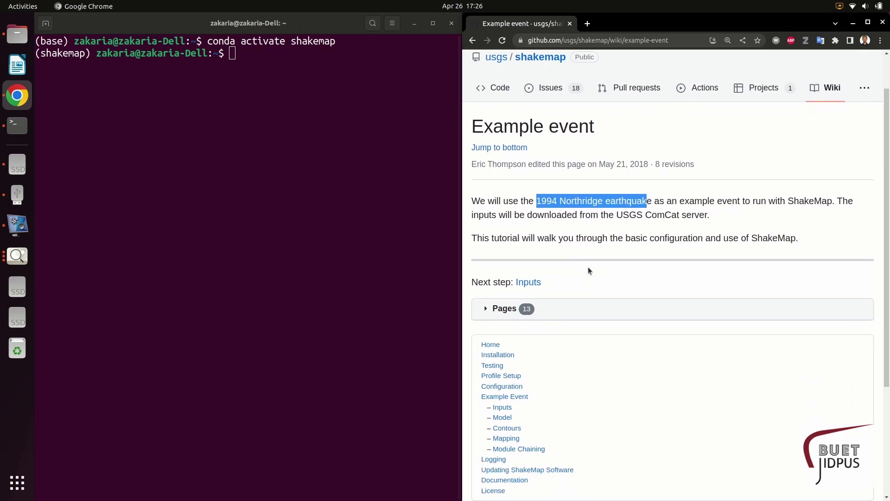
Open the Inputs wiki page and highlight event ID ci3144585 in the sm_create command
click(539, 222)
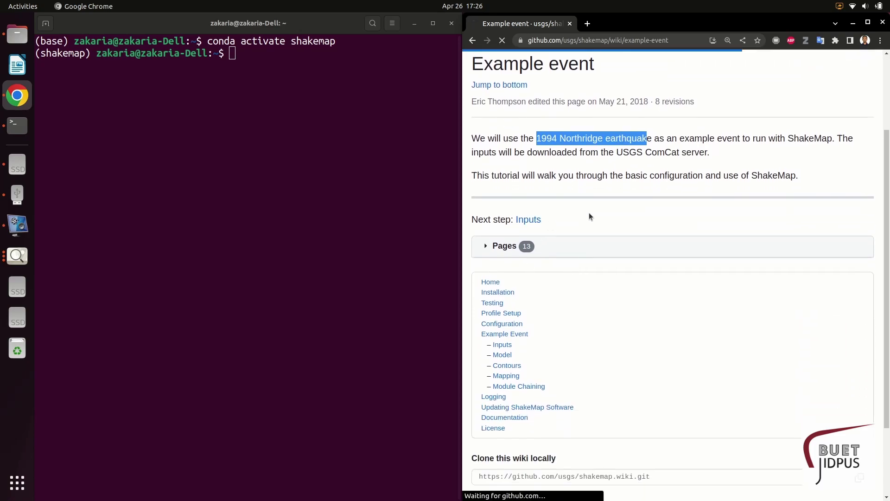
scroll(595, 208, down, 3)
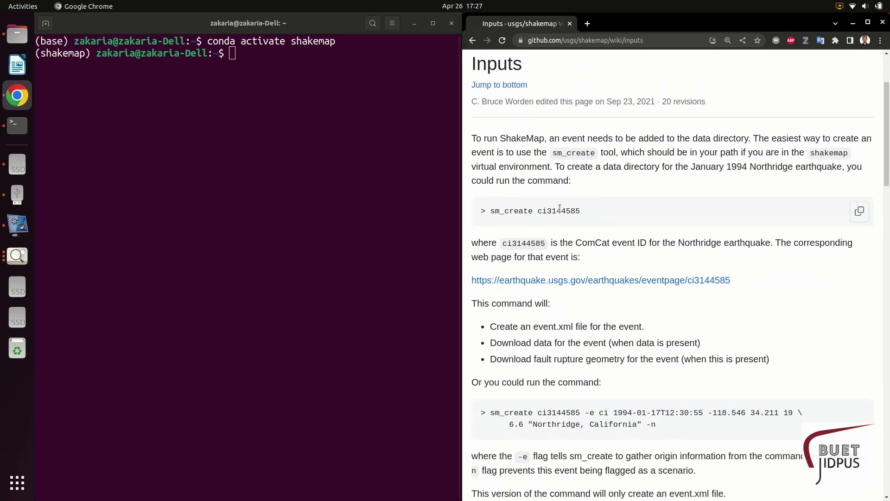
drag(537, 211, 578, 211)
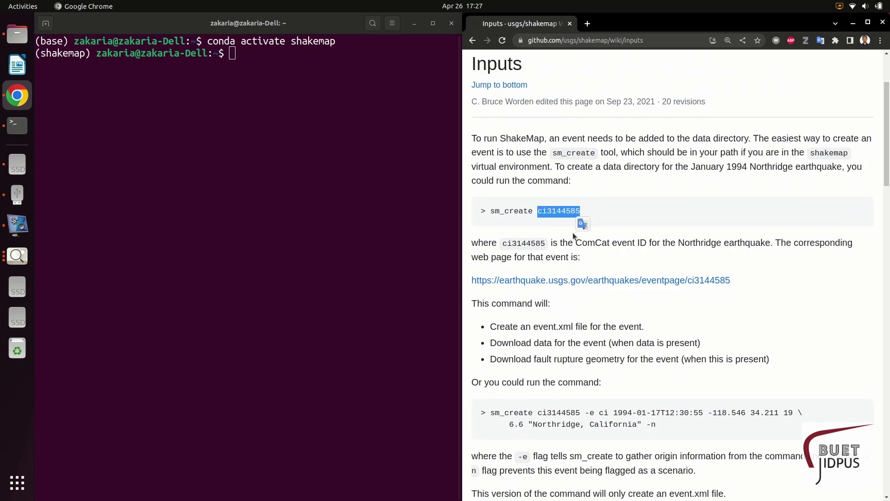
click(666, 210)
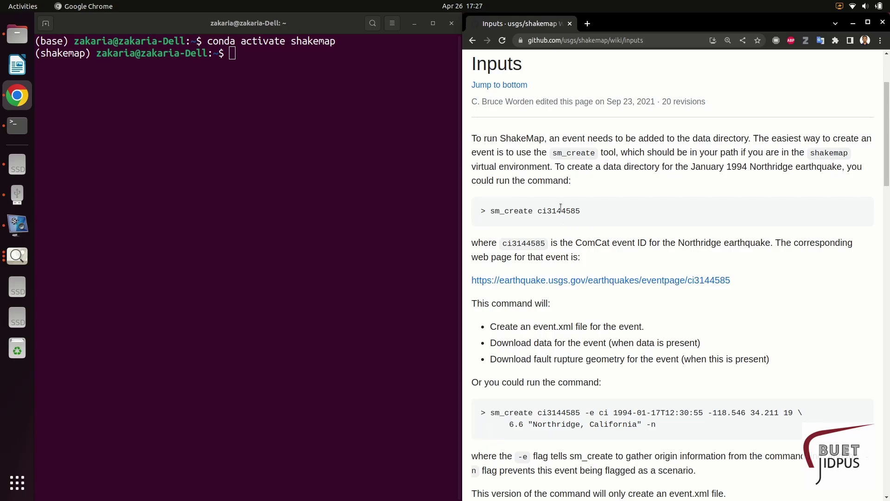
drag(537, 212, 579, 215)
Google 'usgs earth' in a new tab and open the Search Earthquake Catalog page
click(587, 24)
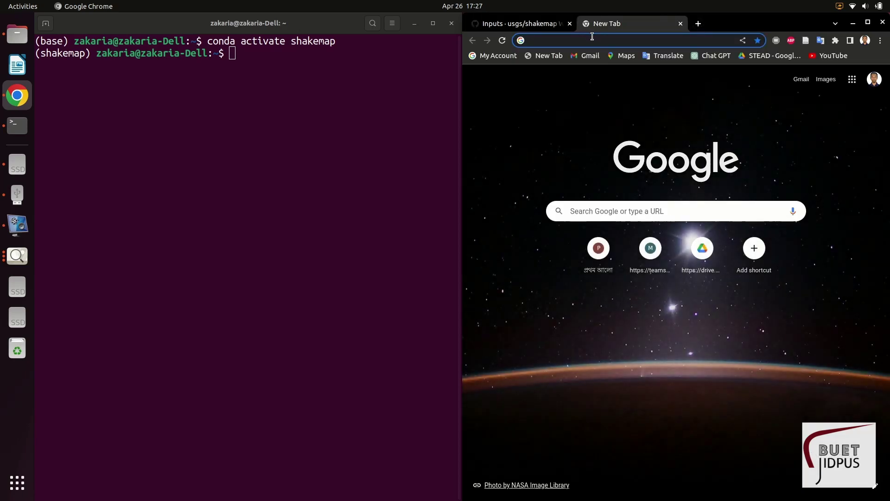
click(621, 208)
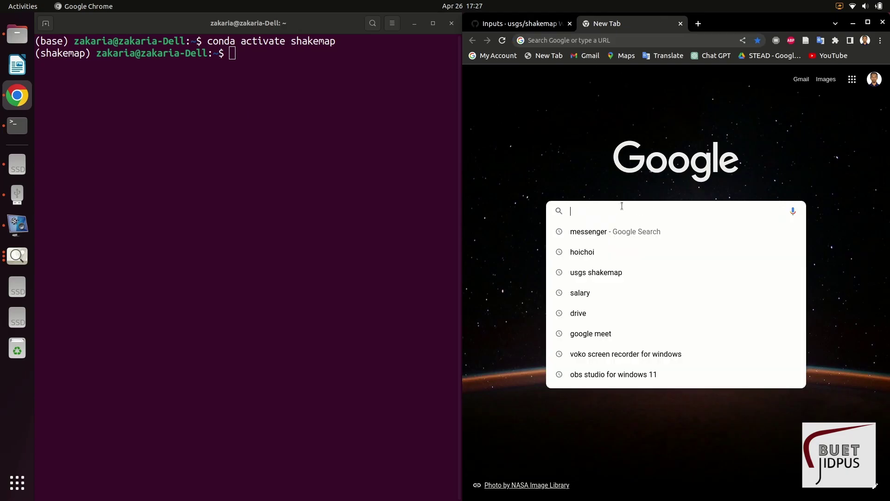
text(us)
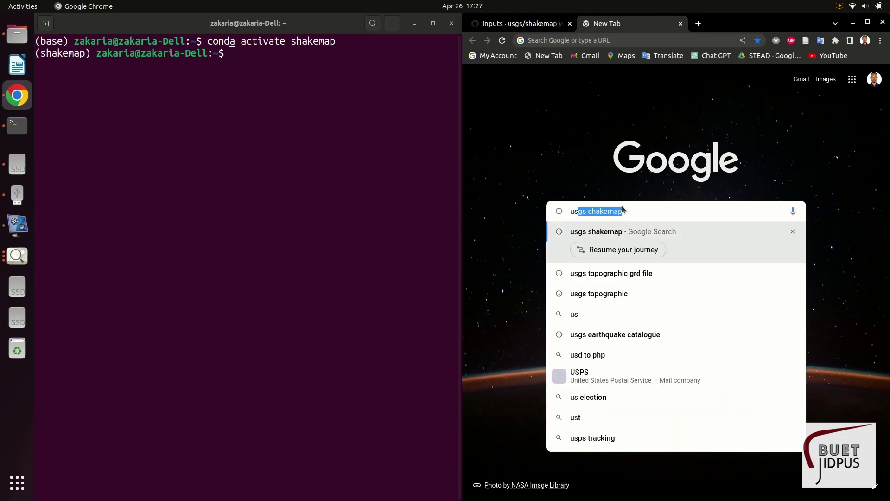
text(gs earth)
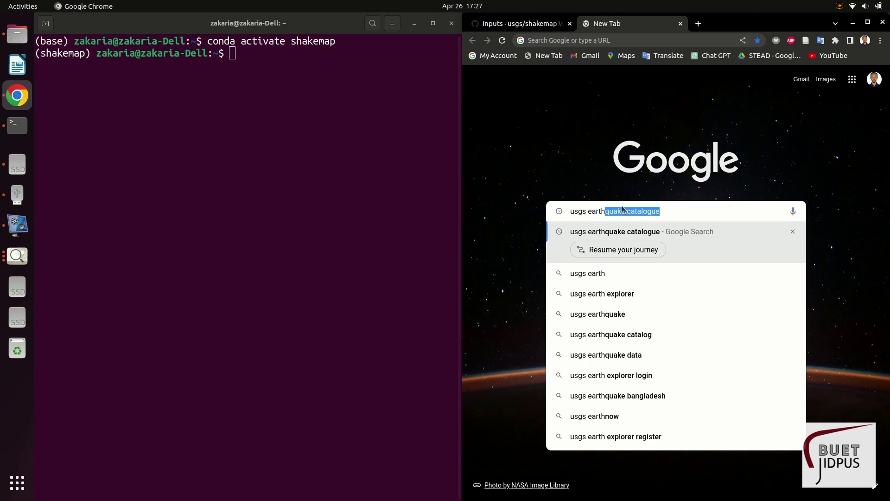
key(Return)
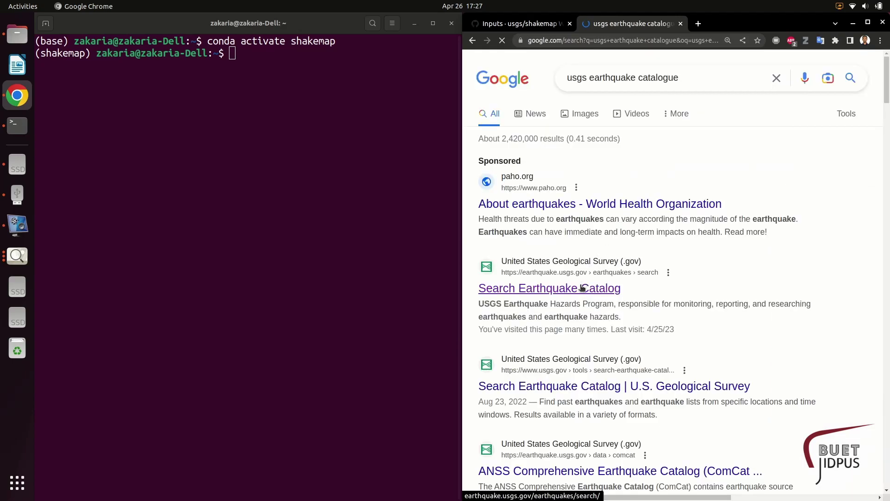
click(582, 287)
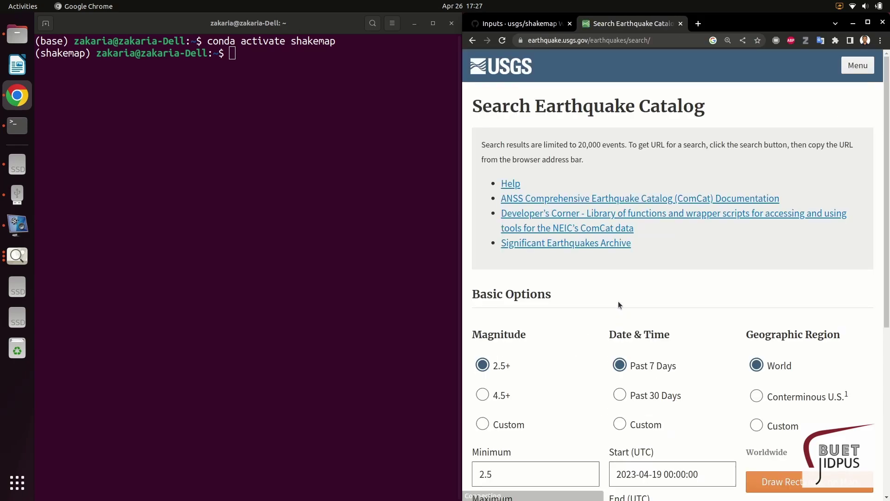
scroll(595, 289, down, 3)
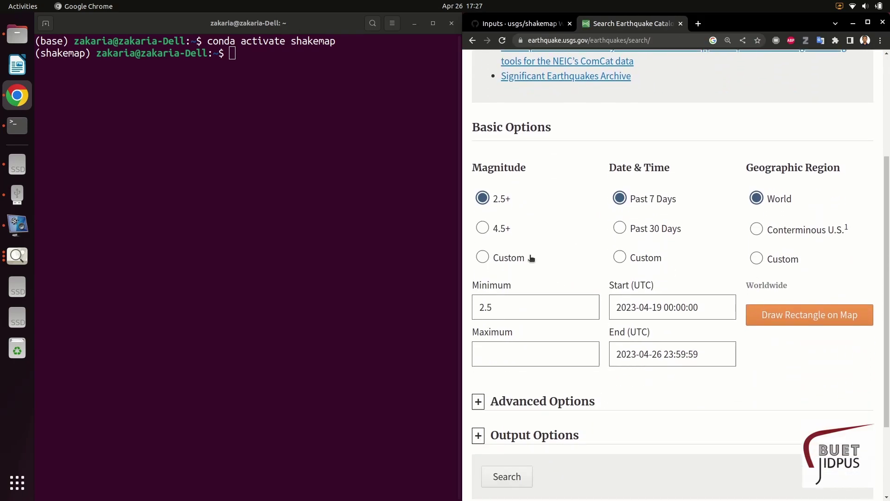
click(492, 24)
scroll(599, 268, down, 2)
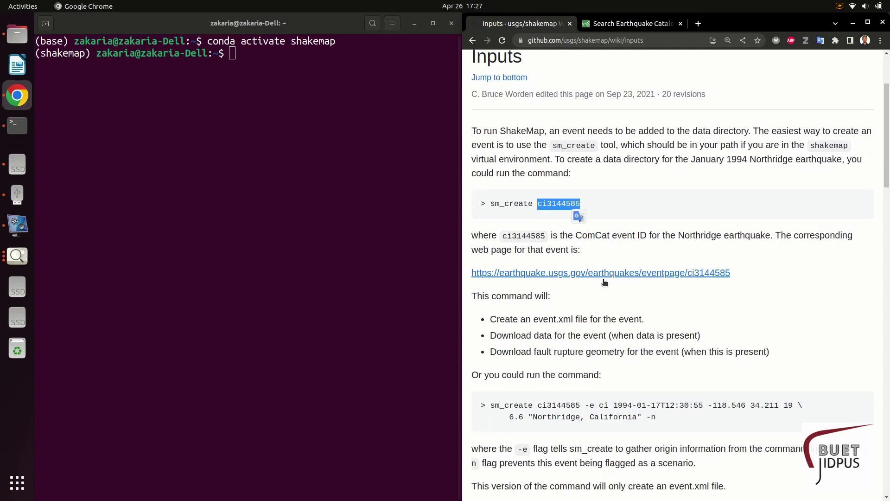
click(542, 359)
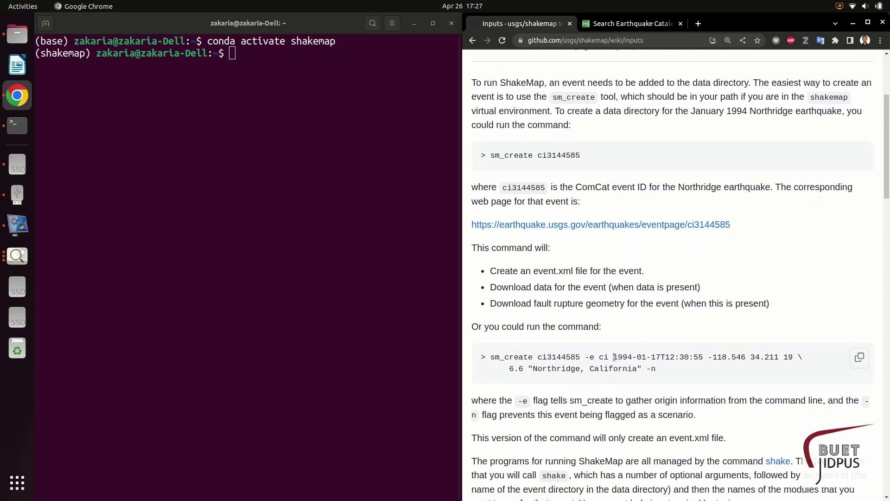
drag(615, 357, 661, 358)
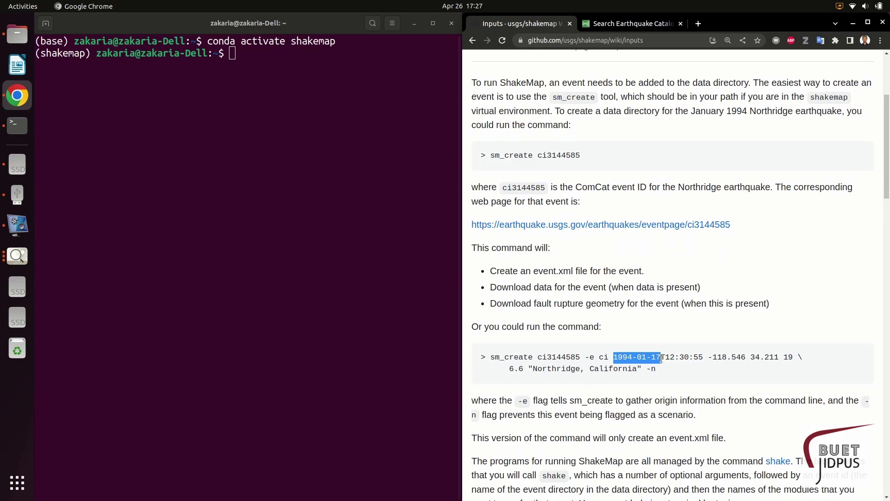
drag(510, 368, 526, 369)
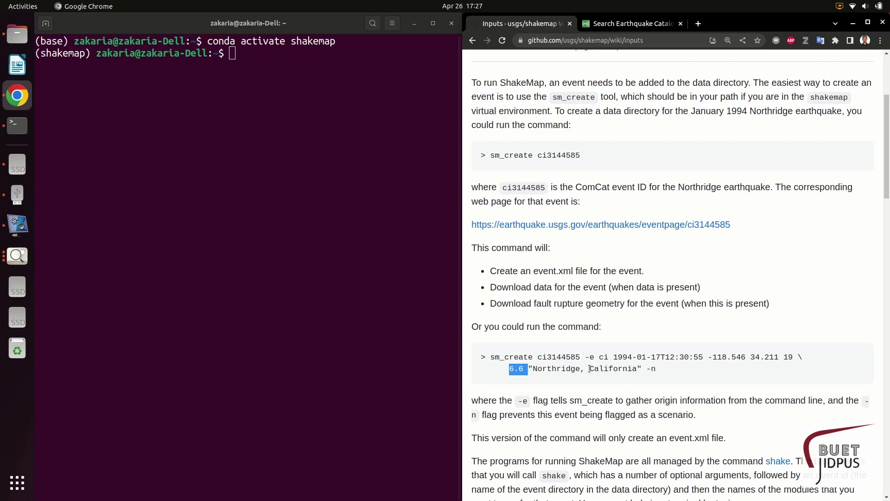
drag(590, 368, 637, 369)
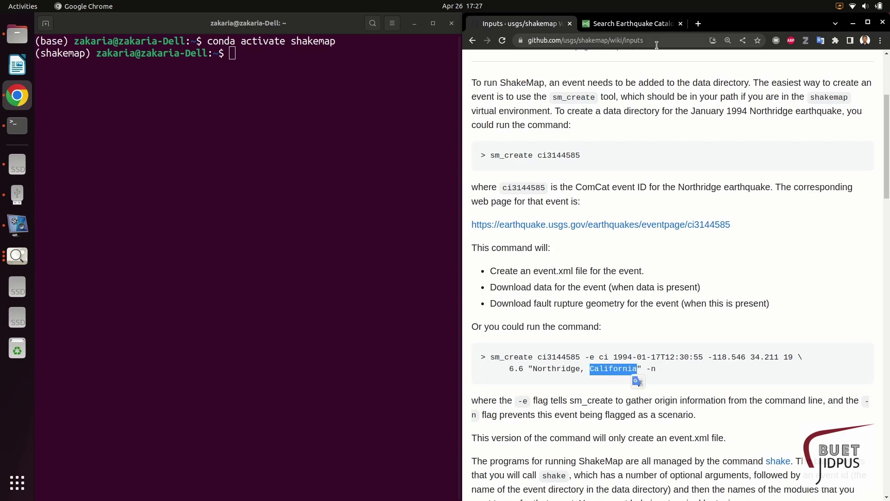
click(638, 28)
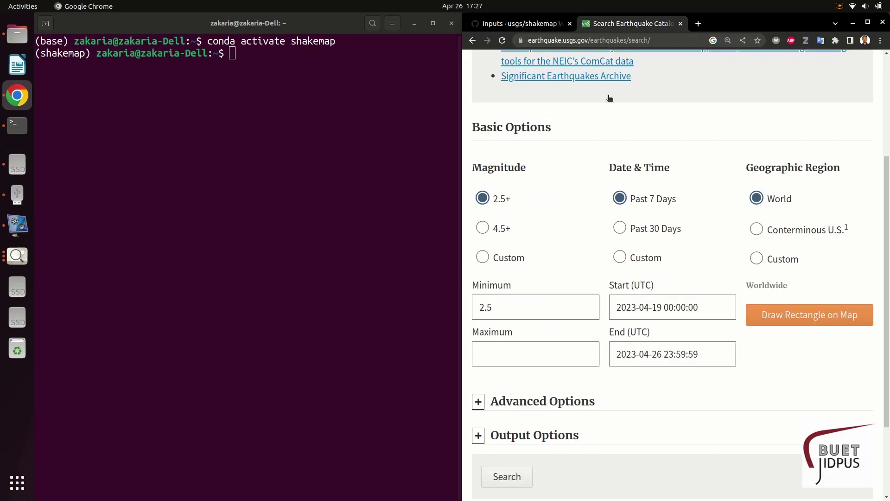
Set a custom magnitude range of minimum 1 to maximum 7
click(483, 258)
click(500, 306)
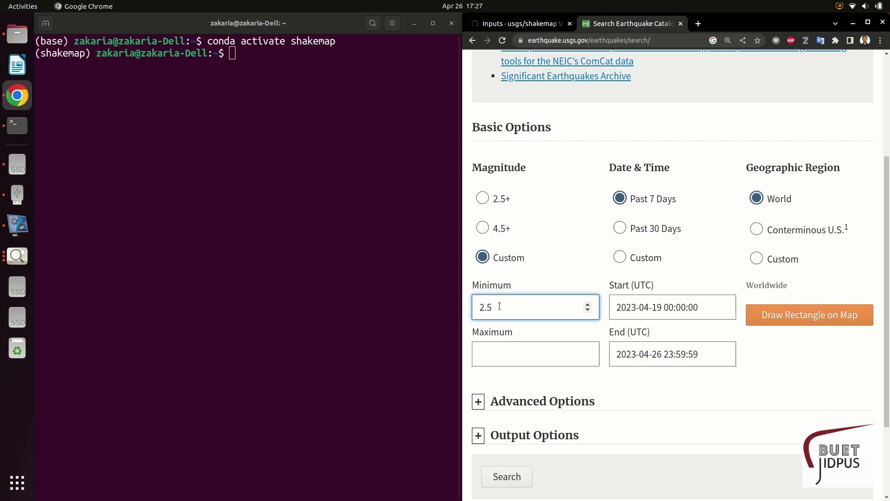
drag(499, 306, 472, 302)
text(1)
click(508, 354)
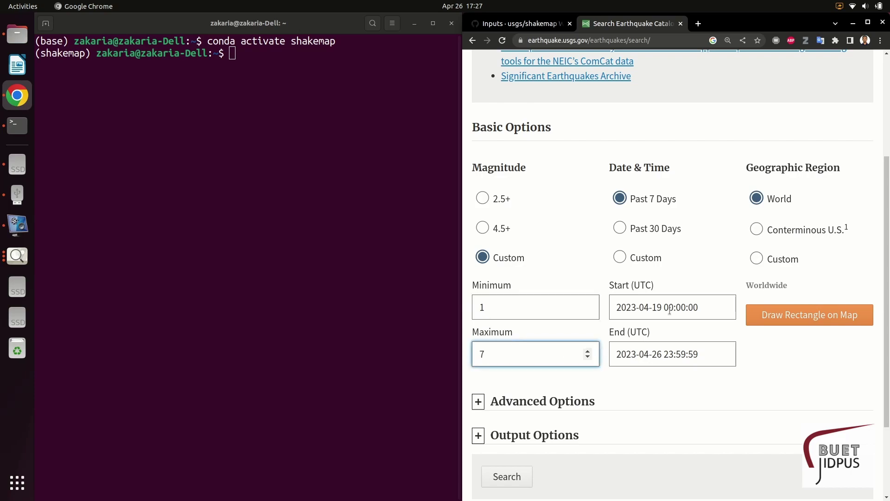
Set both the start and end dates to 1994-01-17
drag(658, 308, 612, 307)
text(199)
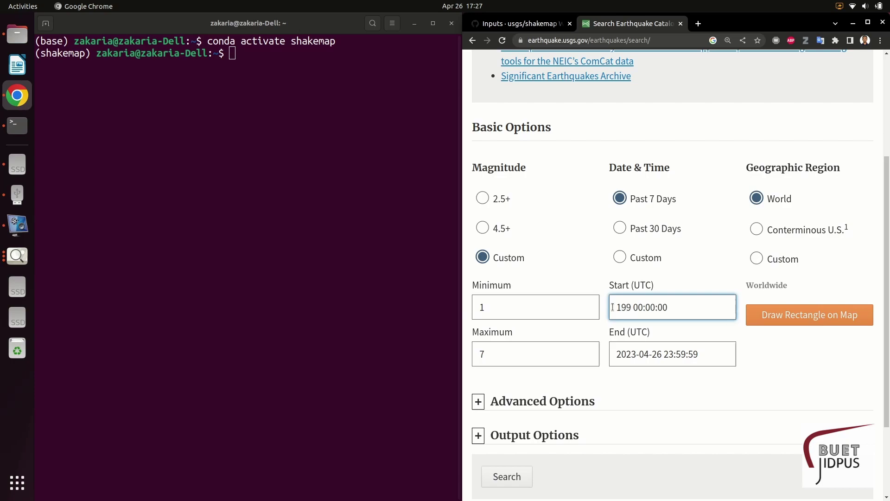
text(4-01-17)
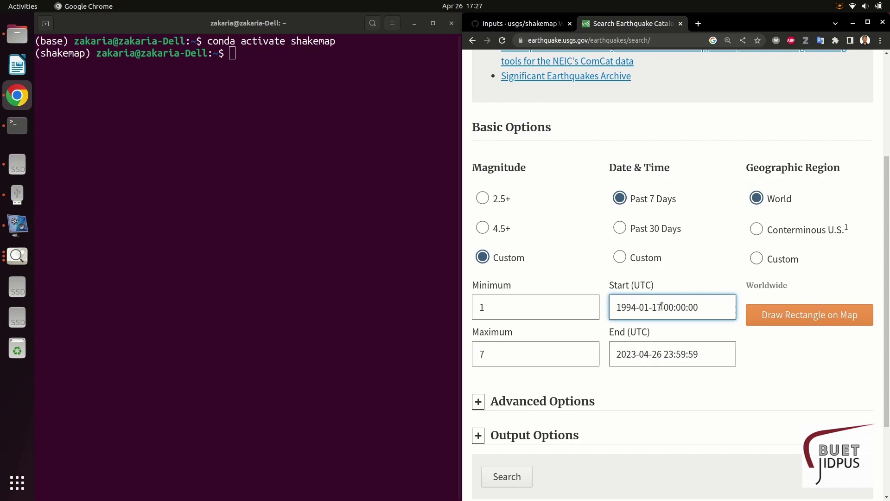
drag(662, 307, 615, 306)
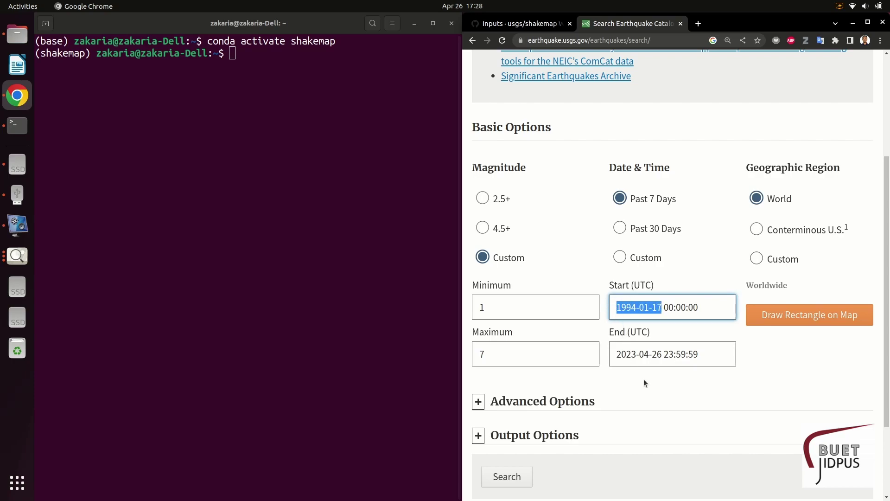
drag(659, 359, 616, 355)
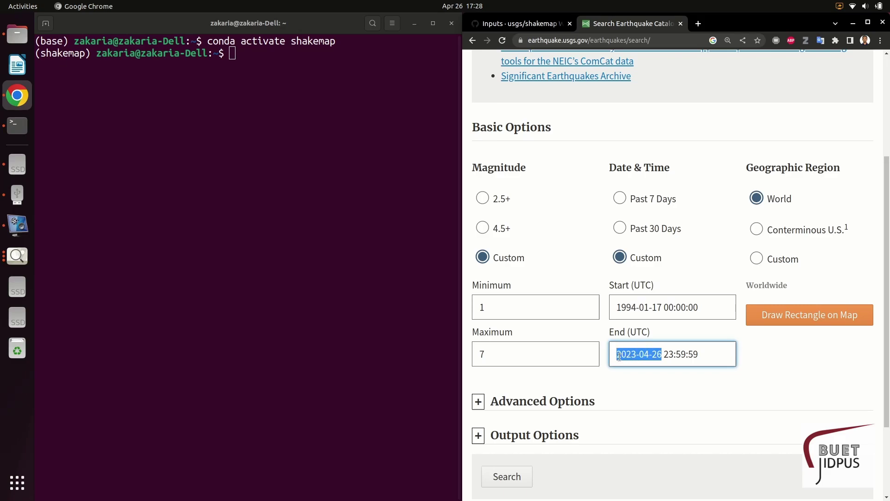
right_click(624, 355)
click(670, 223)
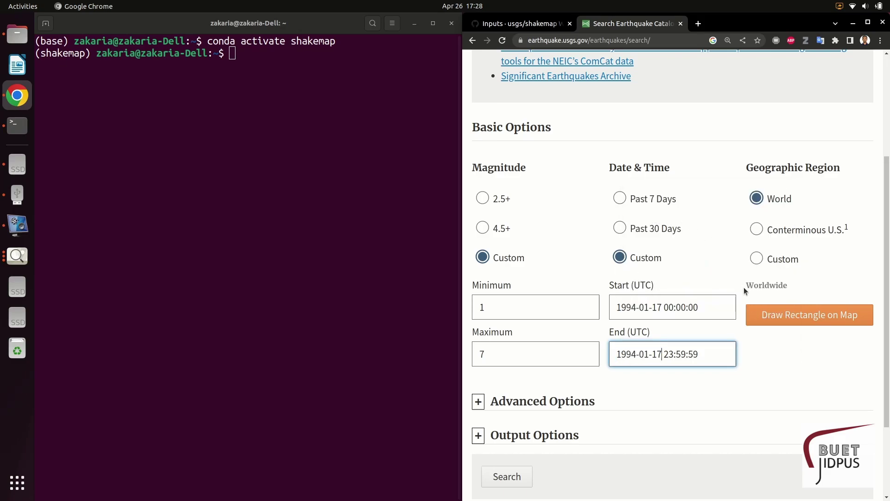
Draw a custom region rectangle from the northern California coast to near Phoenix and apply it
click(757, 259)
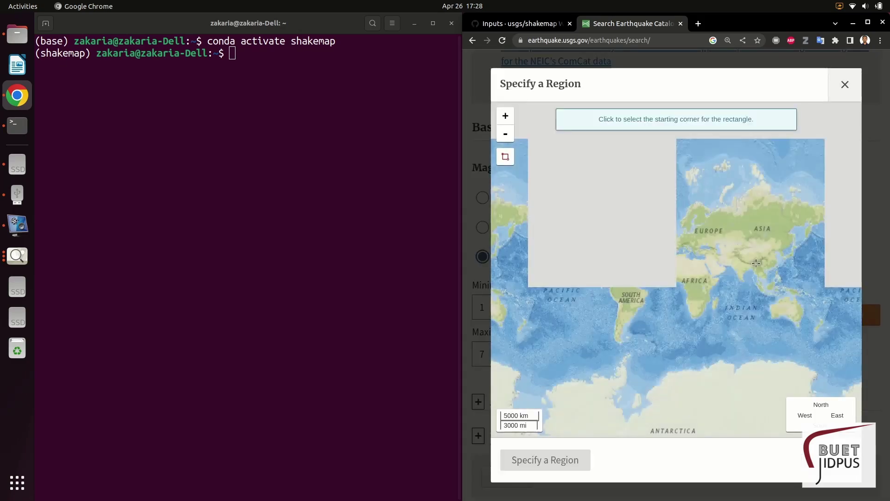
scroll(624, 258, up, 3)
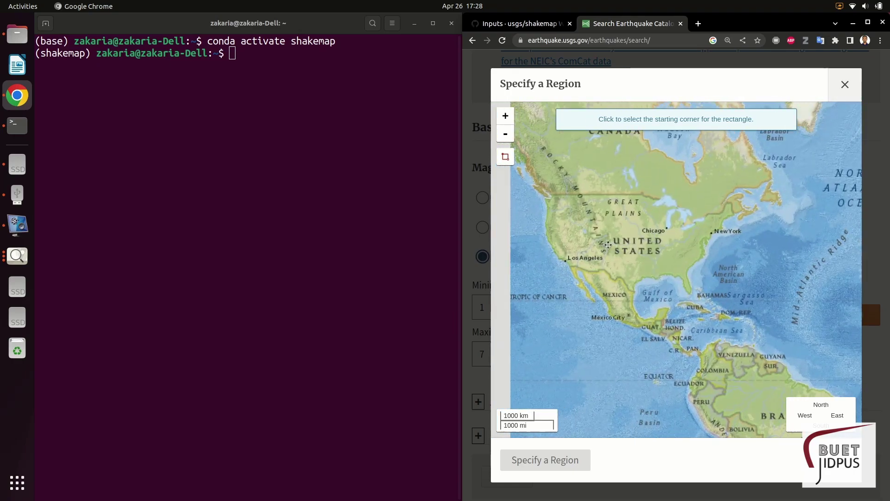
scroll(560, 225, up, 1)
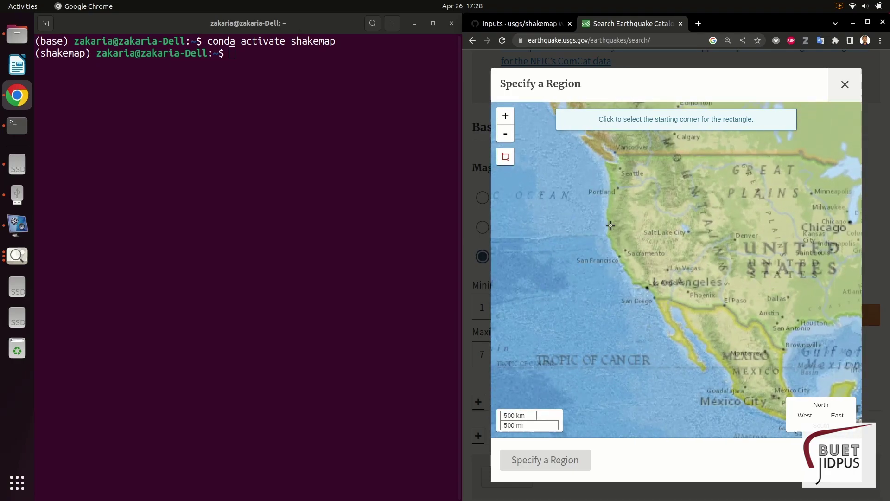
click(568, 211)
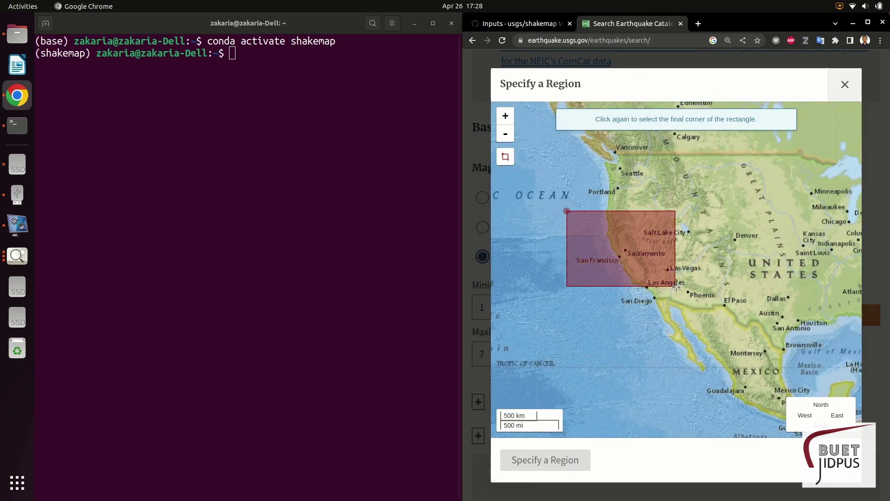
click(699, 298)
click(540, 459)
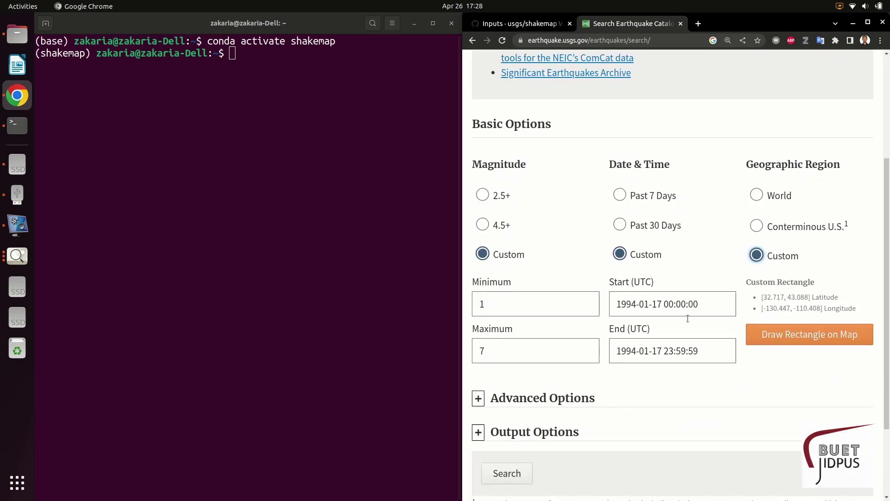
scroll(686, 320, down, 3)
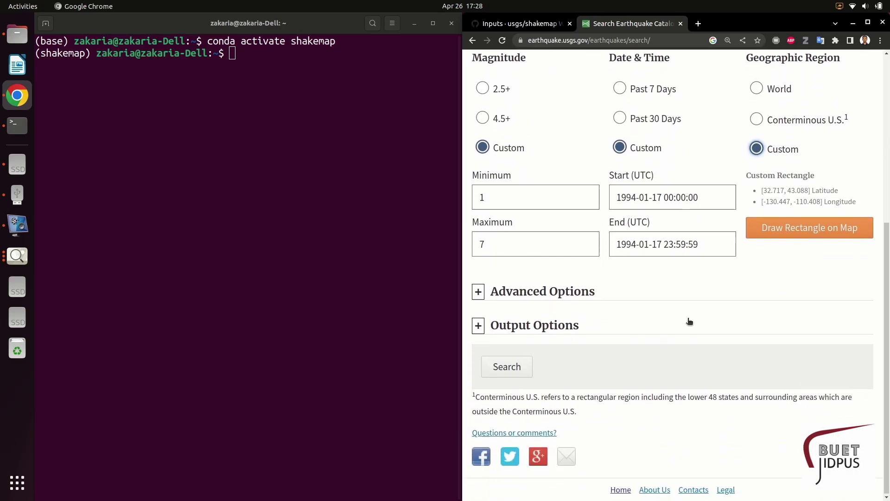
Run the search, confirm the 12:30 origin time in the wiki, and scroll to the M6.7 Reseda event
click(526, 367)
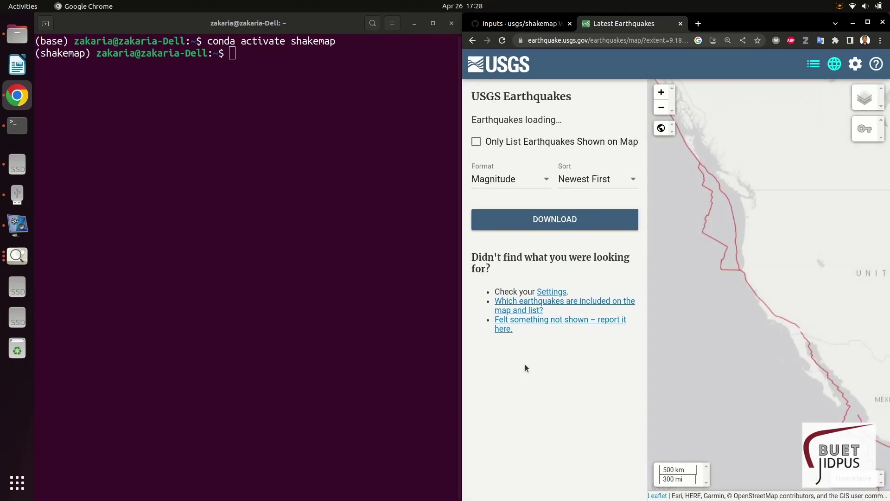
click(537, 22)
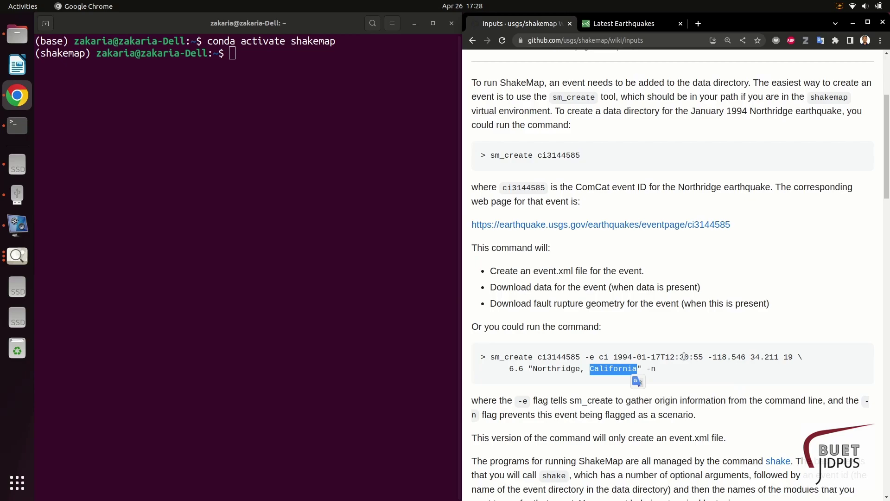
drag(667, 357, 688, 358)
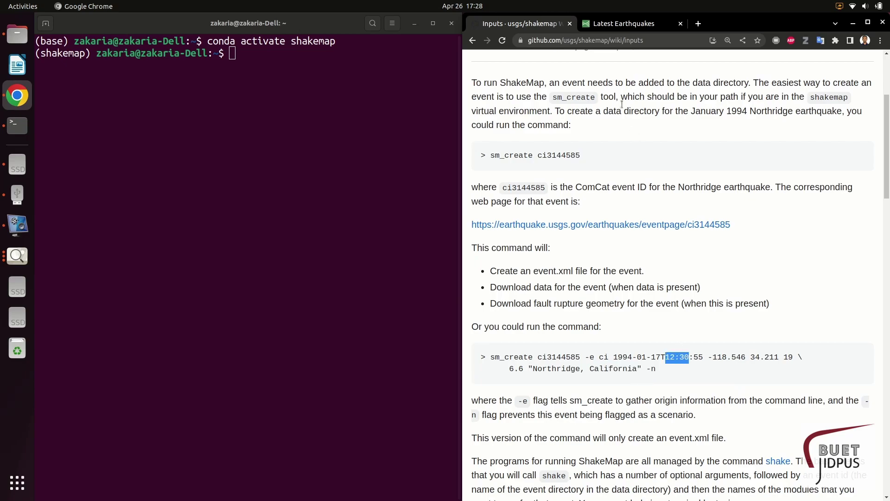
click(621, 31)
drag(644, 97, 639, 440)
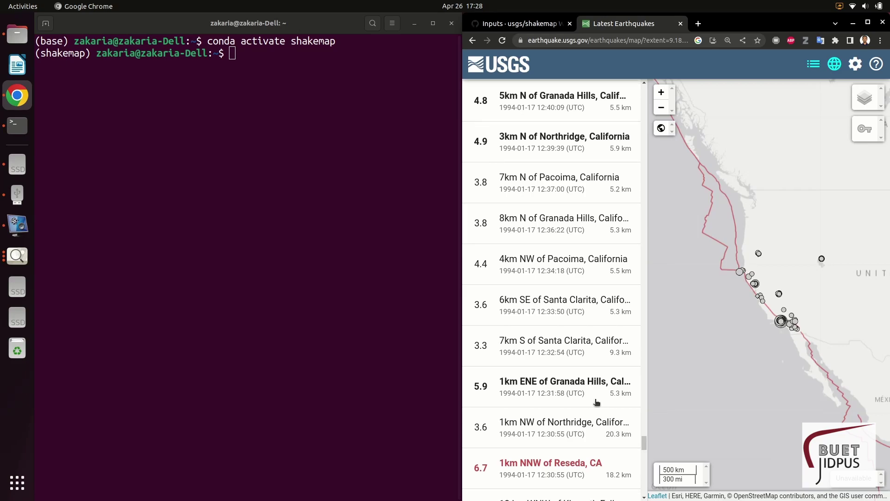
Open the M 6.7 '1km NNW of Reseda, CA' event page in a new tab and view it
click(576, 365)
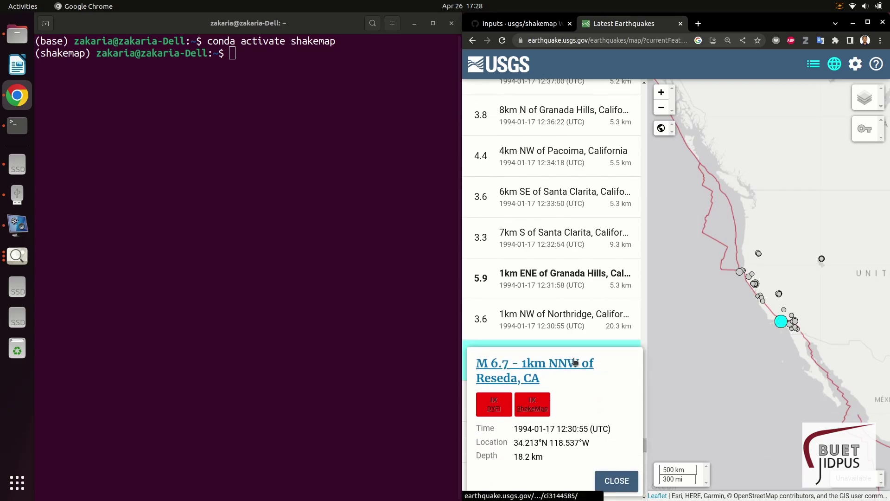
scroll(579, 314, down, 1)
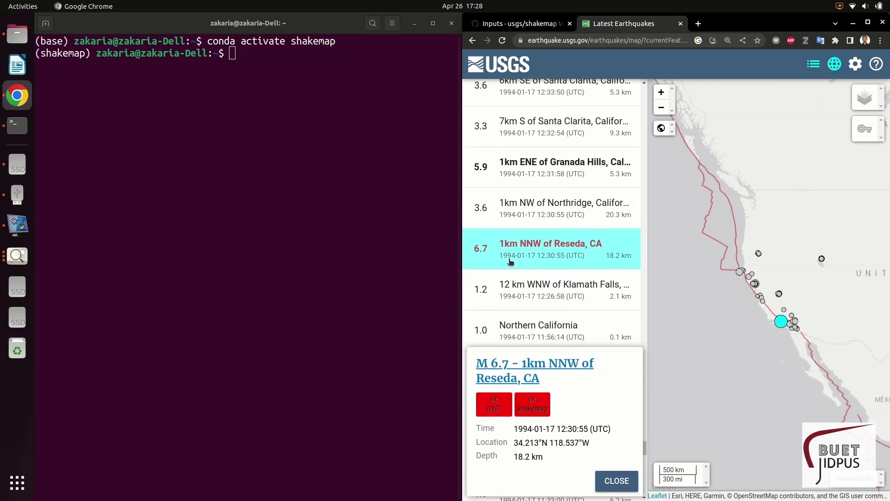
right_click(533, 374)
click(534, 375)
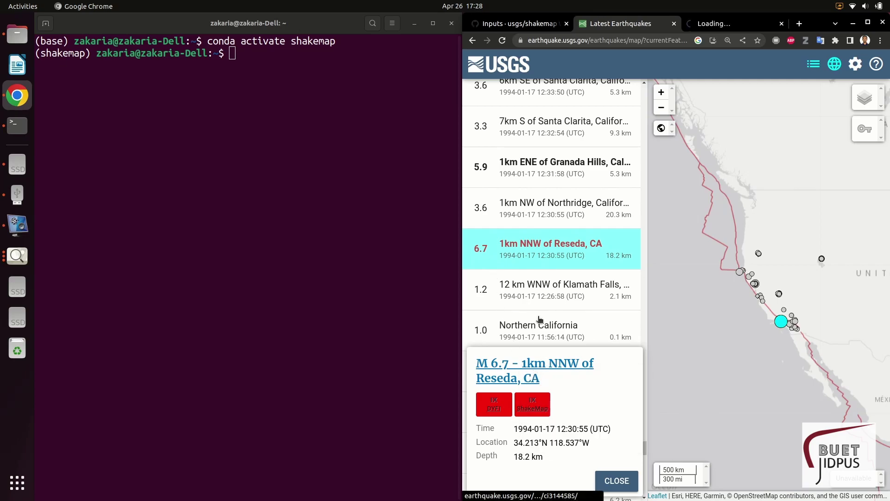
click(708, 28)
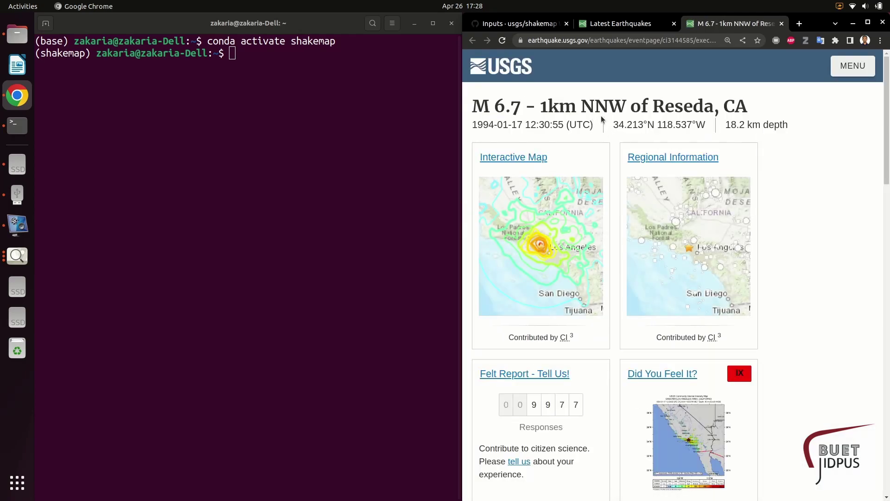
Select the event ID in the Reseda event page's web address
click(658, 41)
click(665, 40)
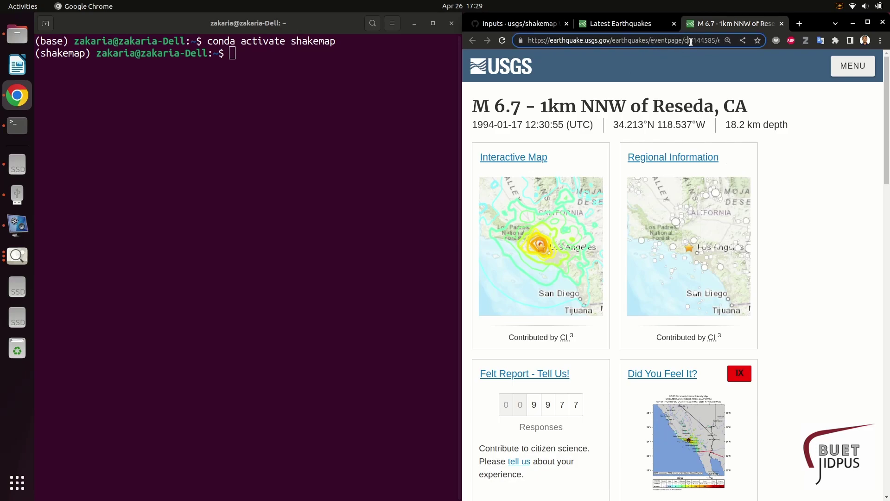
drag(686, 41, 711, 40)
right_click(706, 43)
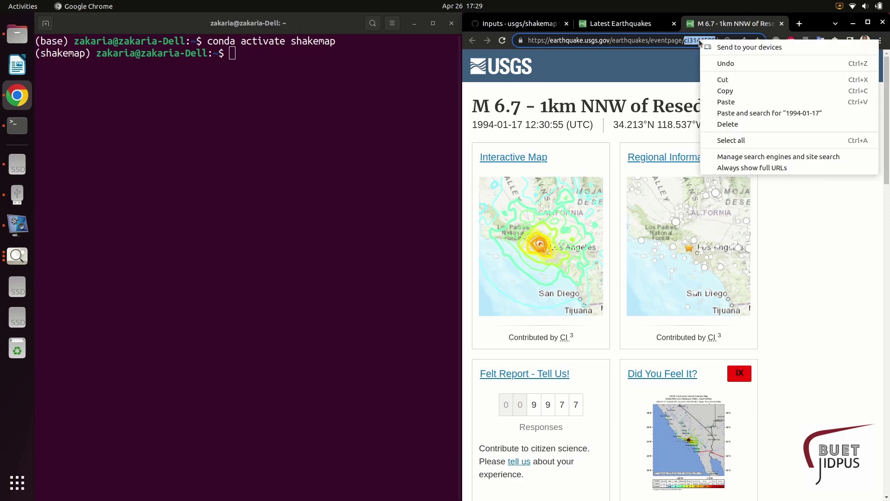
key(Escape)
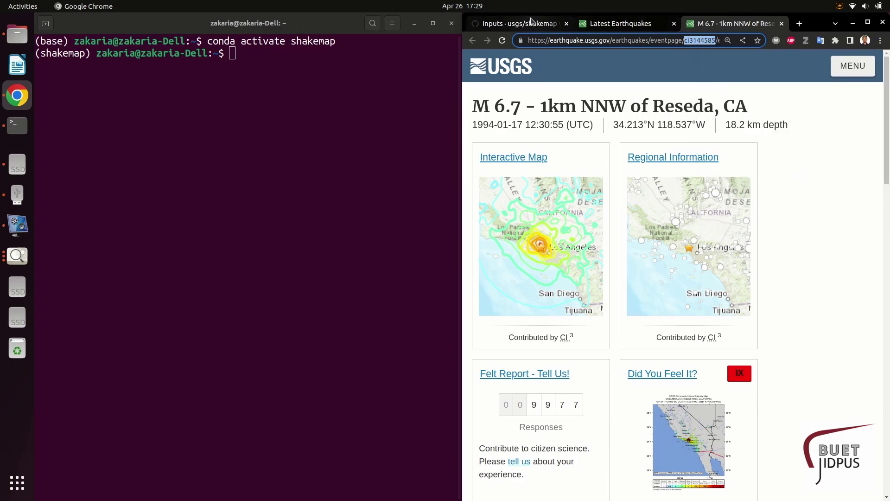
Mark ci3144585 in the ShakeMap Inputs wiki to compare, then return to the earthquake list
click(543, 24)
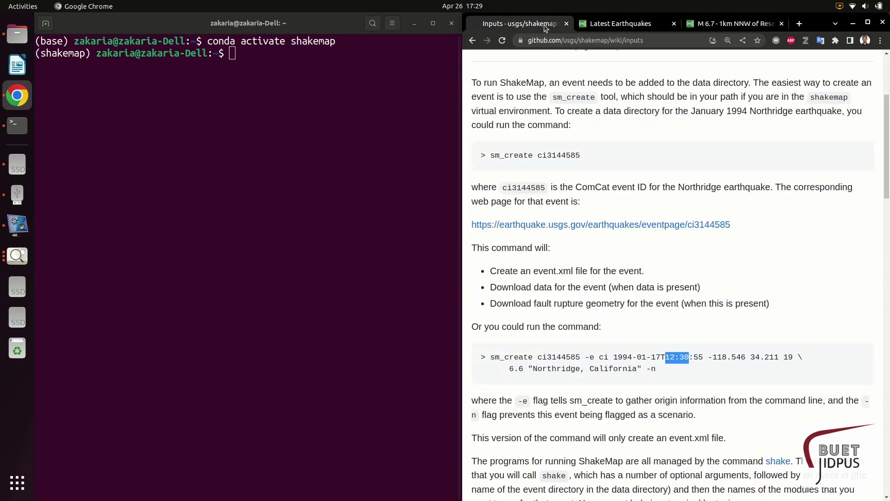
drag(535, 155, 579, 155)
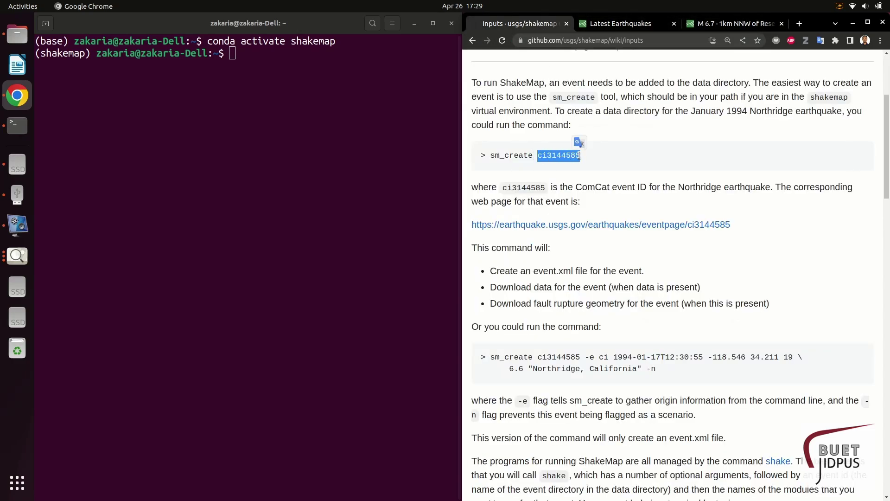
click(630, 24)
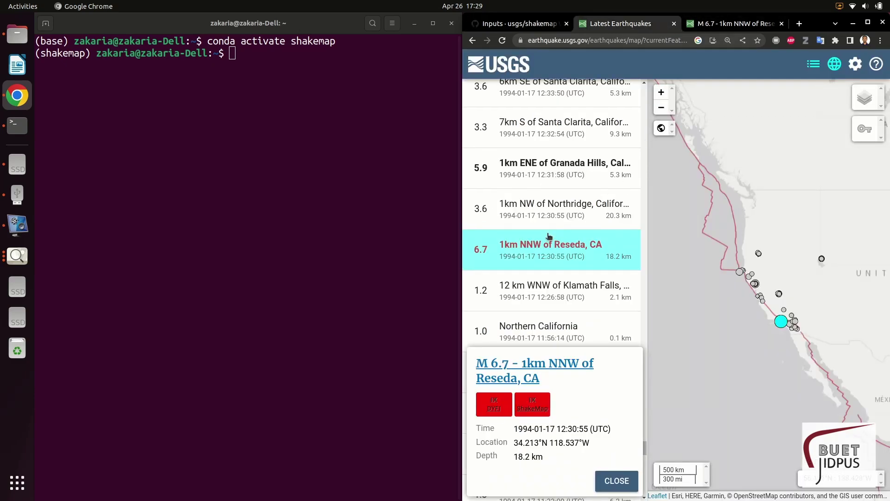
Open the M 1.4 Klamath Falls event page in a new tab
scroll(548, 236, up, 5)
scroll(548, 236, up, 12)
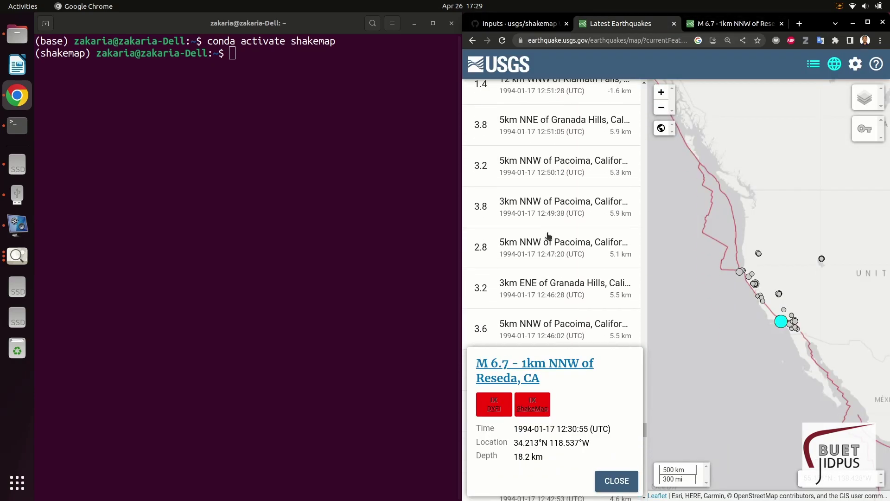
scroll(548, 236, up, 5)
scroll(548, 236, down, 4)
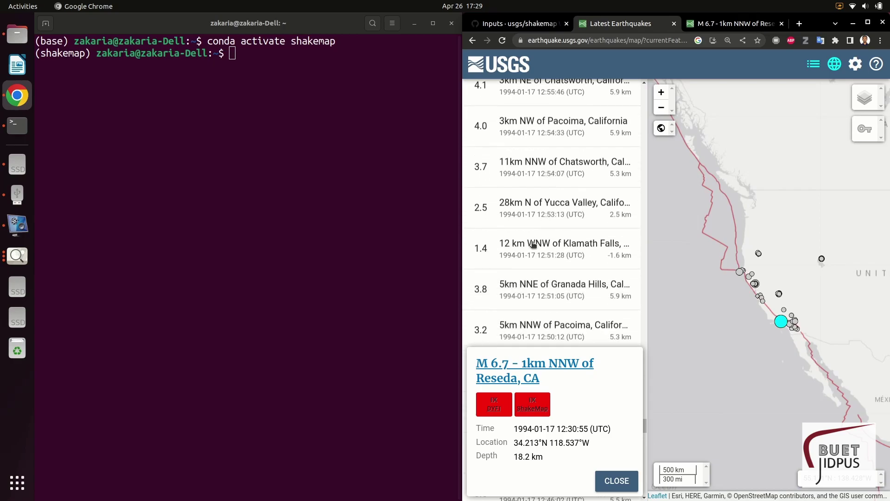
click(533, 245)
right_click(526, 387)
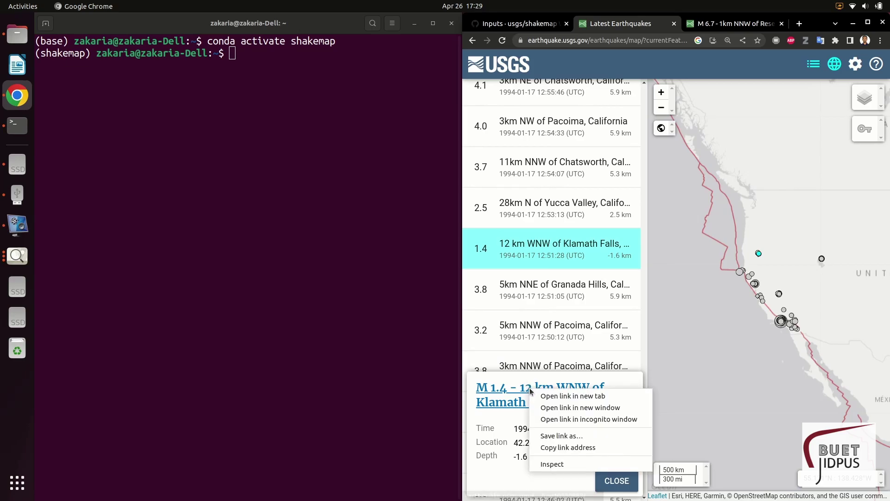
click(542, 393)
click(652, 26)
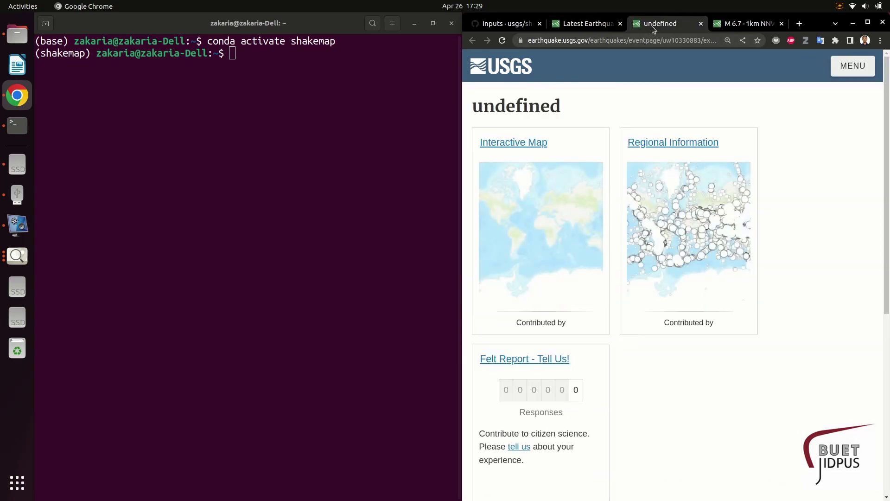
Compare it with the Reseda page and select its event ID uw10330883 in the address
scroll(618, 163, down, 7)
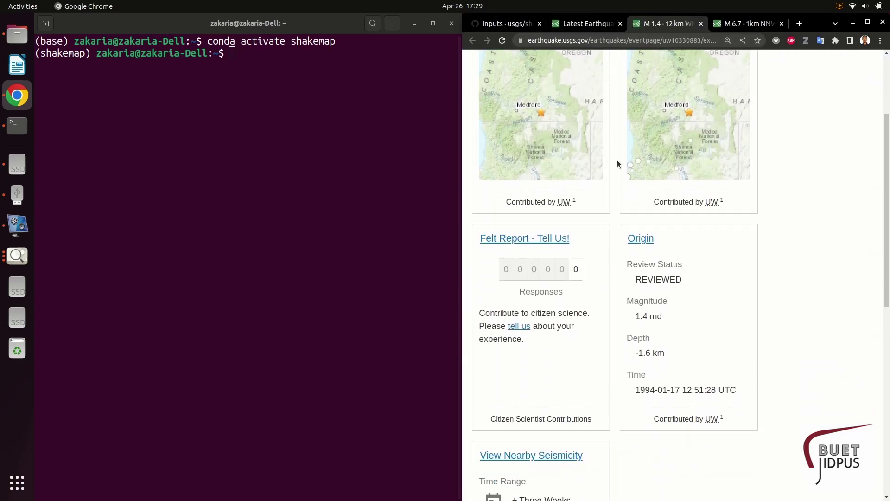
scroll(617, 160, down, 2)
scroll(617, 160, up, 8)
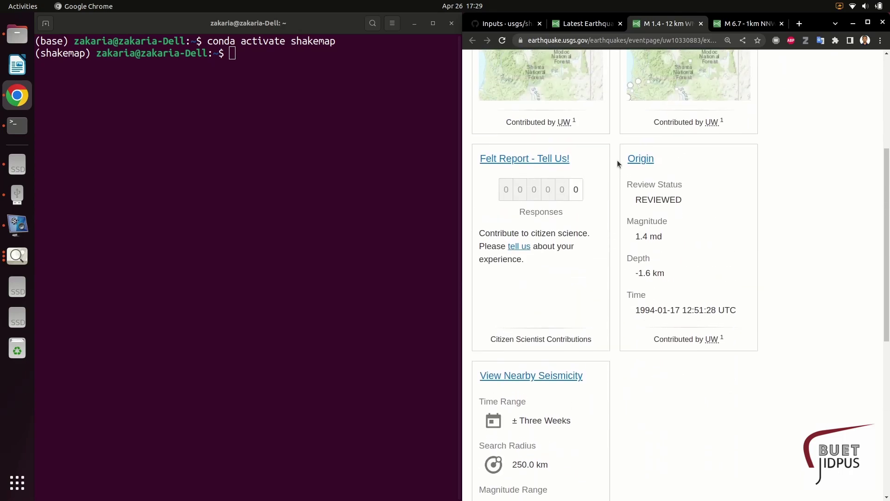
click(739, 26)
scroll(618, 237, down, 5)
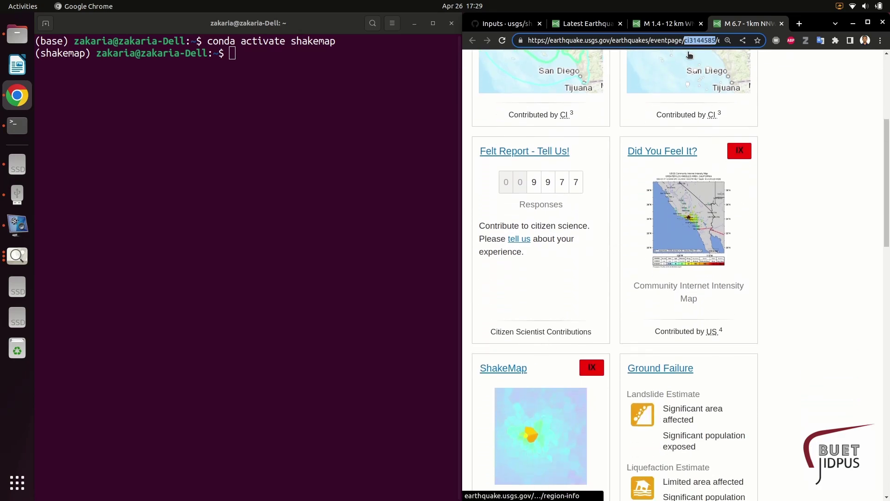
click(660, 27)
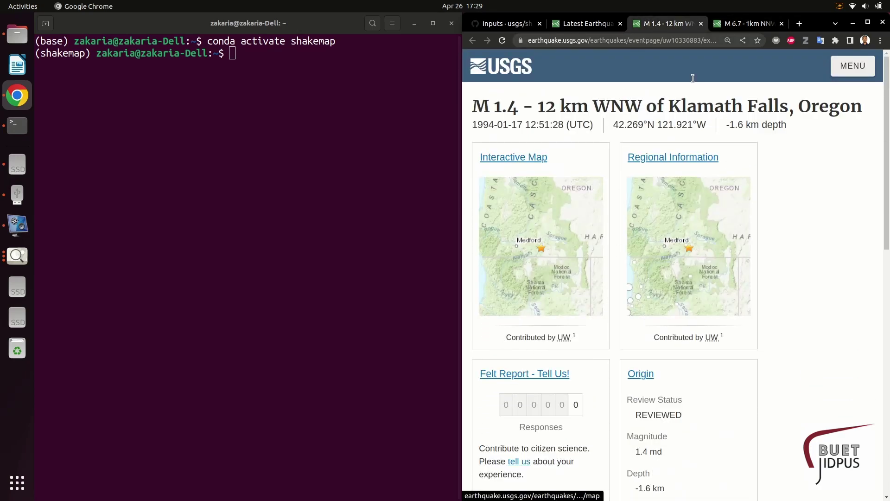
click(681, 42)
click(683, 43)
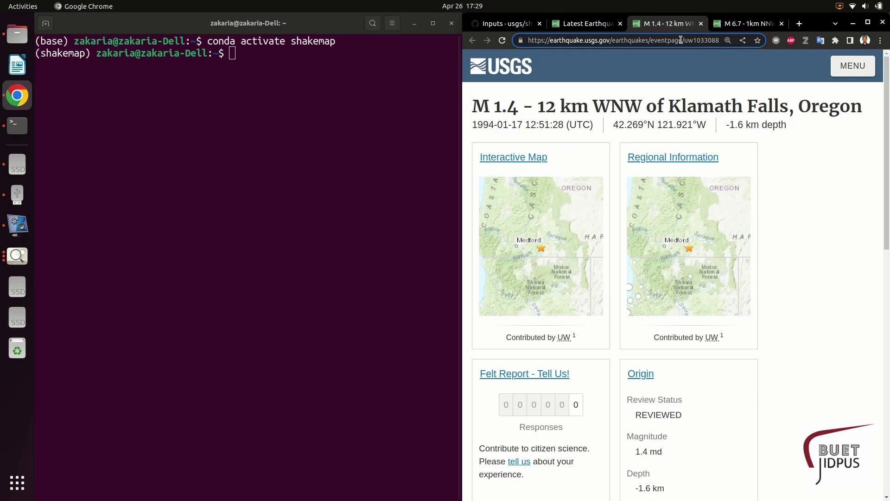
mouse_move(685, 41)
mouse_down()
mouse_move(724, 43)
mouse_move(697, 44)
mouse_up()
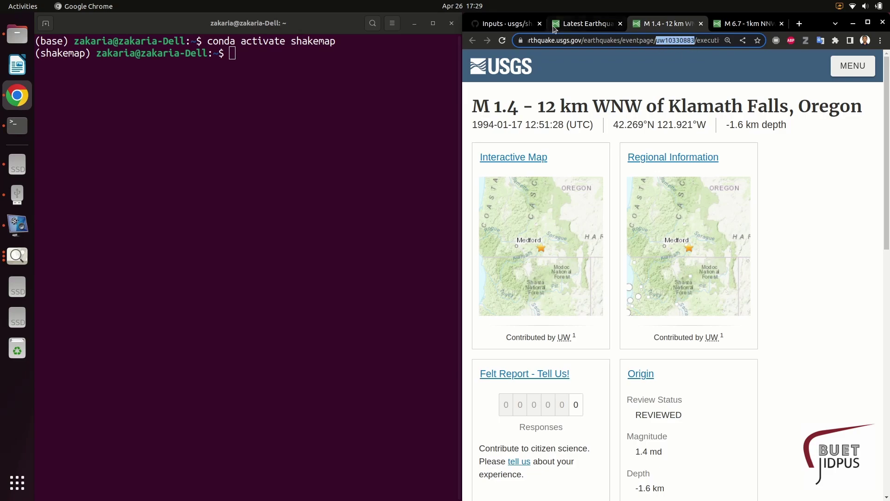
Copy 'sm_create ci3144585' from the Inputs wiki and run it in the terminal
click(526, 23)
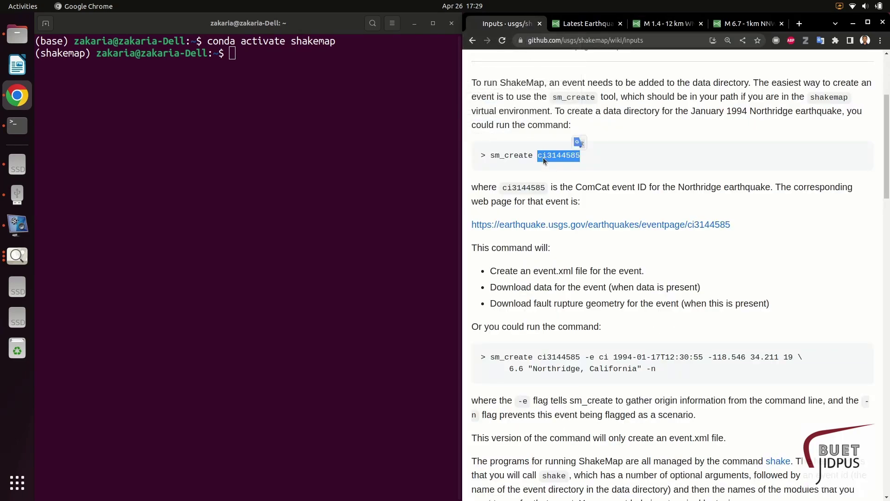
scroll(542, 154, up, 3)
drag(491, 267, 580, 267)
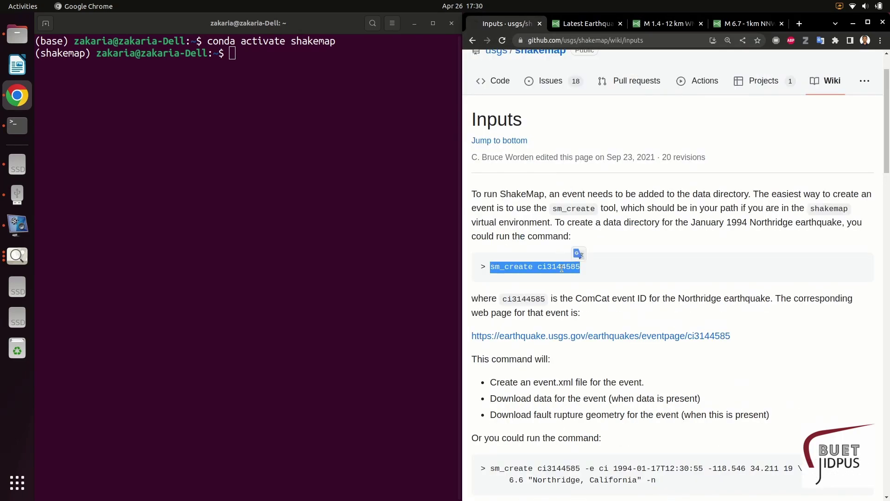
right_click(561, 268)
click(571, 276)
click(236, 53)
right_click(235, 52)
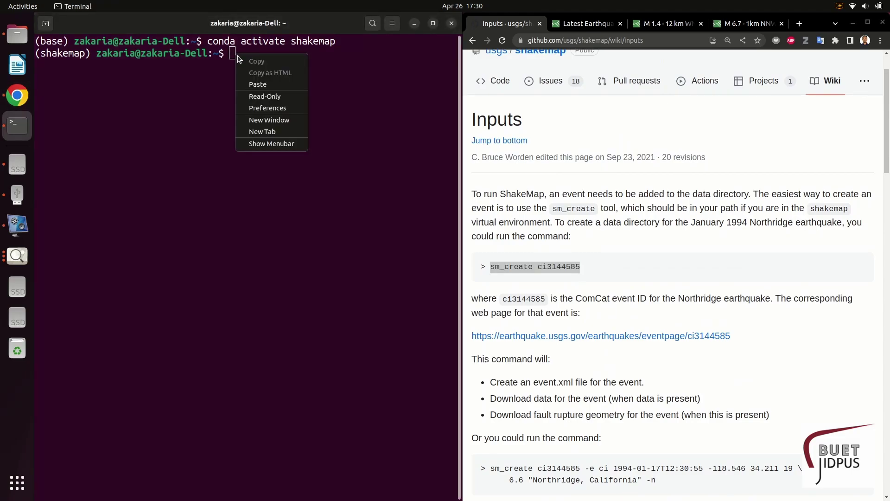
click(255, 80)
key(Return)
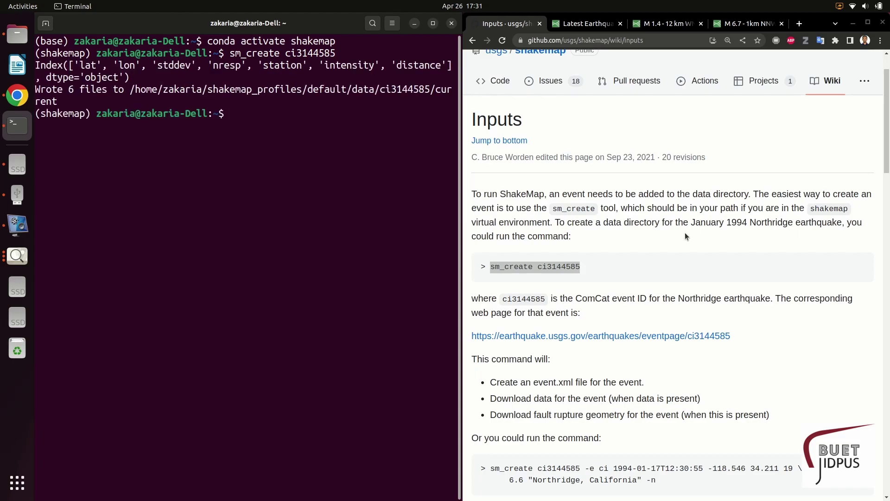
Copy the 'shake ci3144585 select' command from the wiki
scroll(638, 249, down, 5)
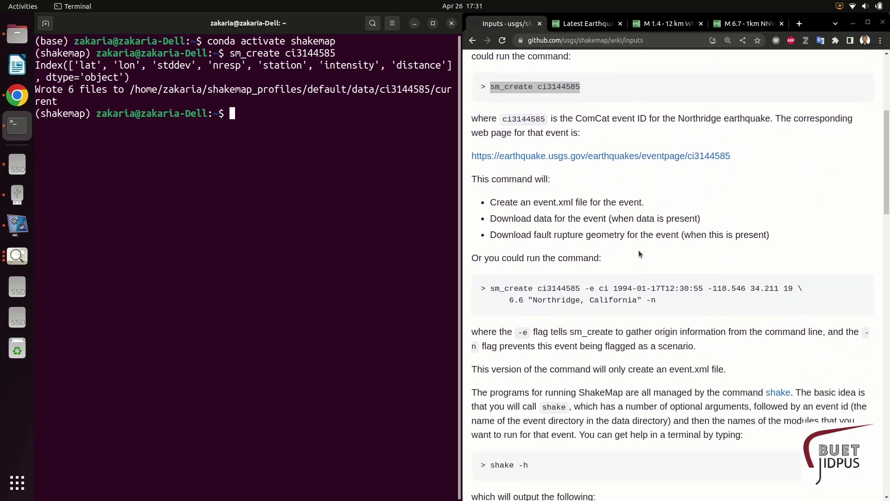
scroll(639, 249, down, 6)
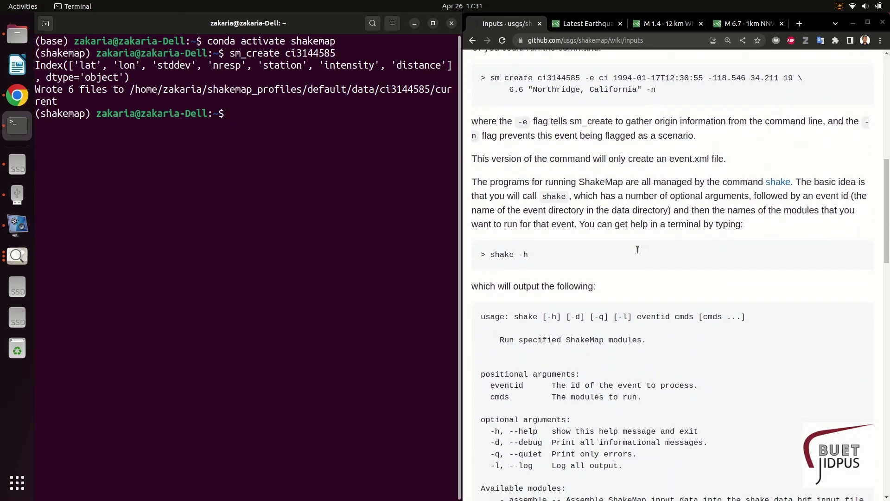
scroll(637, 249, up, 5)
drag(485, 190, 650, 207)
click(719, 210)
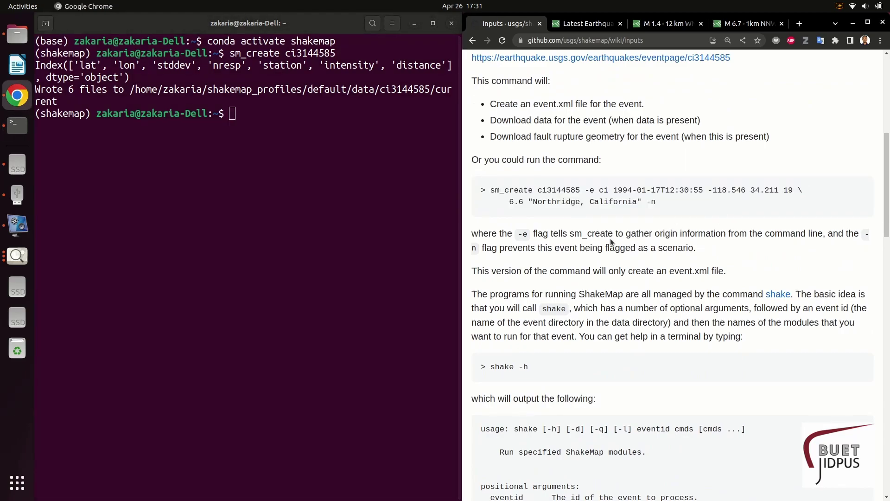
scroll(594, 238, down, 4)
scroll(595, 237, down, 10)
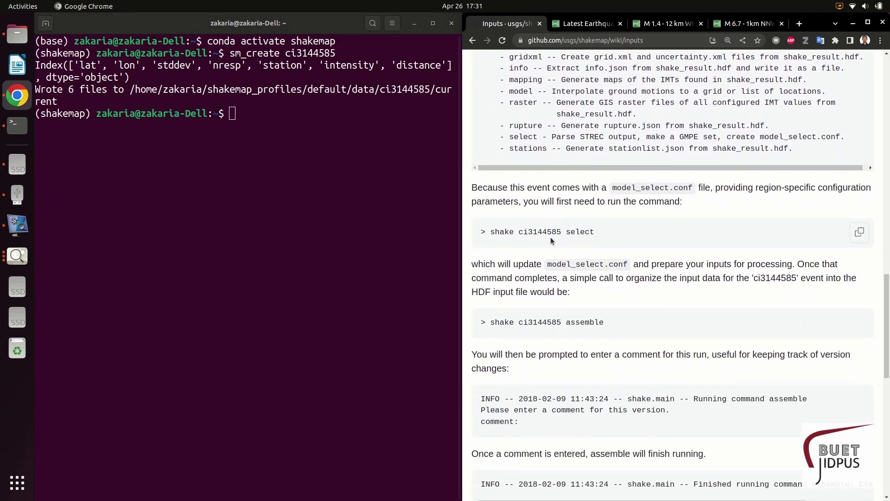
drag(492, 231, 598, 231)
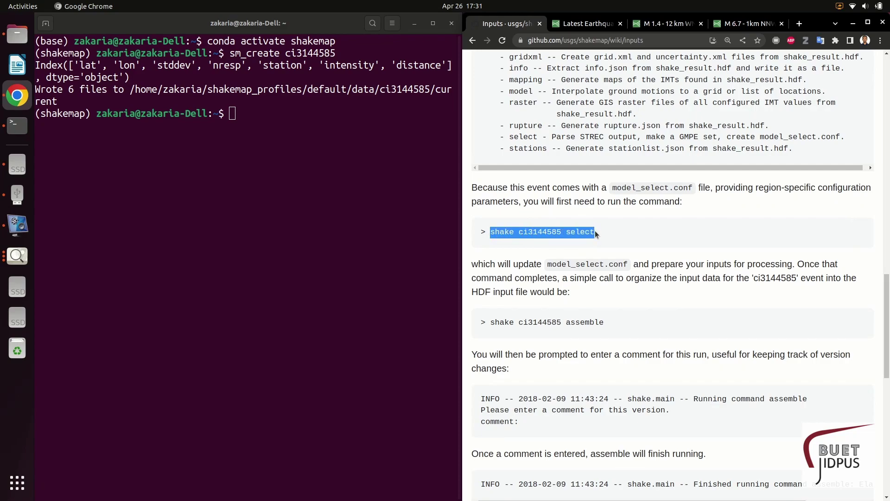
right_click(585, 231)
click(585, 233)
Paste and run the select command in the terminal, finishing in 2.60 secs
click(243, 116)
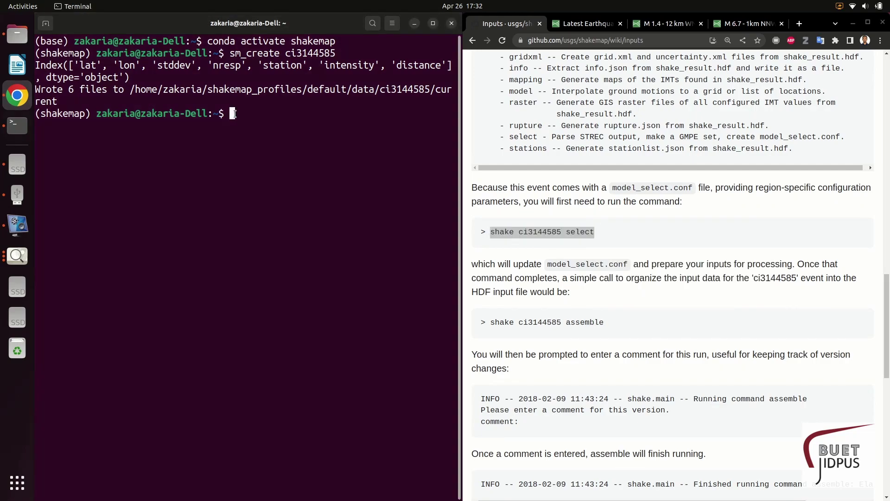
right_click(238, 116)
click(255, 143)
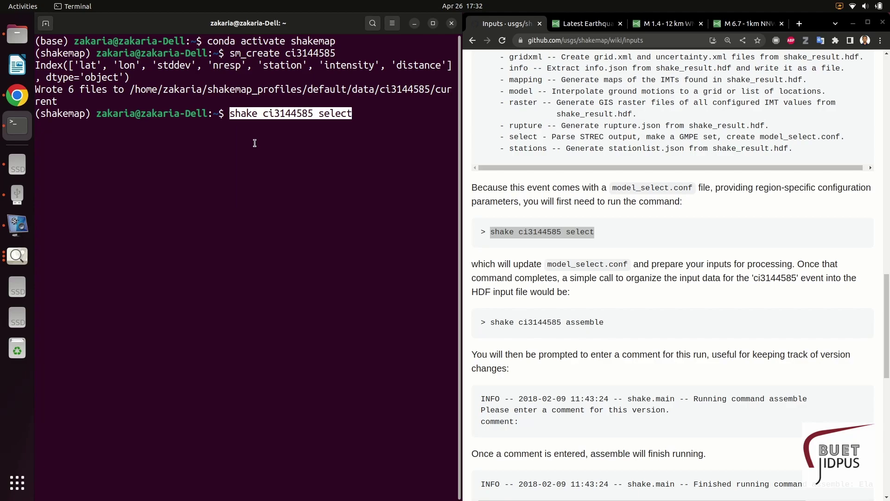
key(Return)
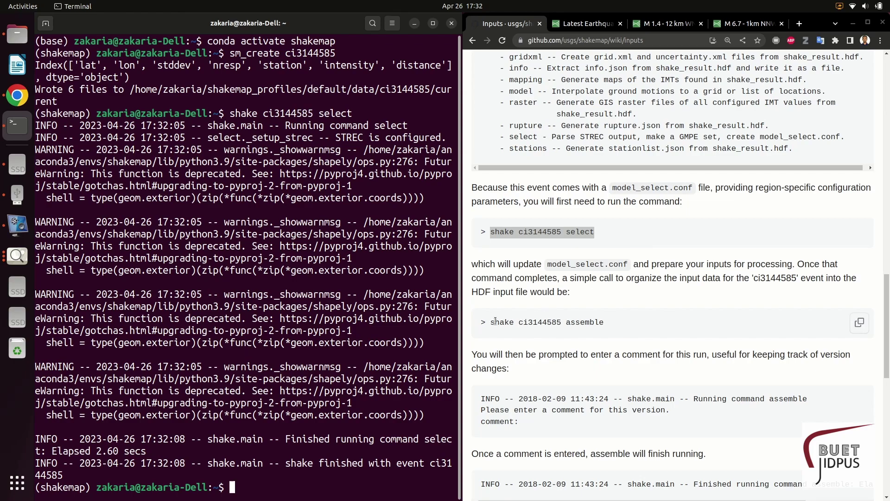
Run 'shake ci3144585 assemble' from the wiki in the terminal with version comment tr1
drag(493, 322, 604, 321)
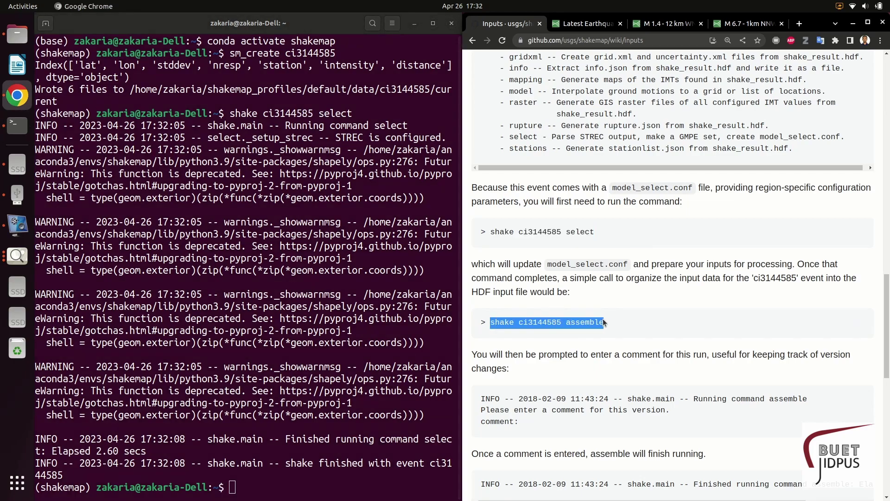
right_click(597, 320)
key(Escape)
right_click(232, 487)
click(269, 423)
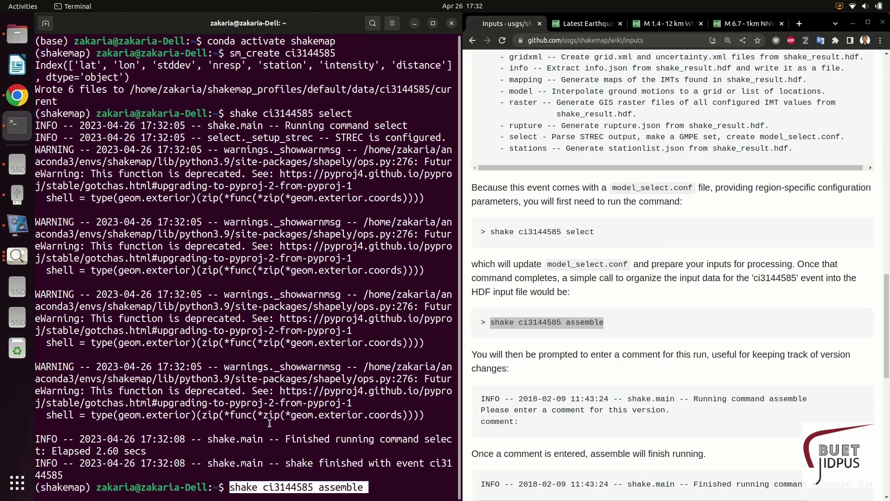
key(Return)
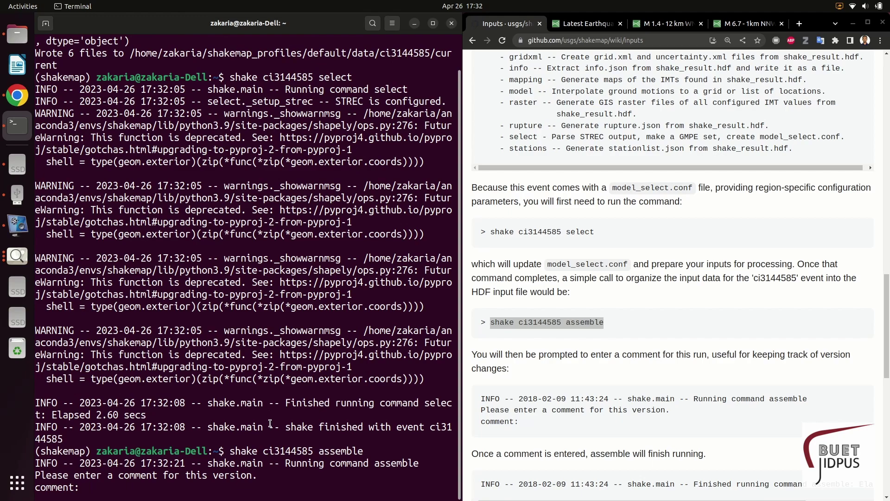
text(tr1)
key(Return)
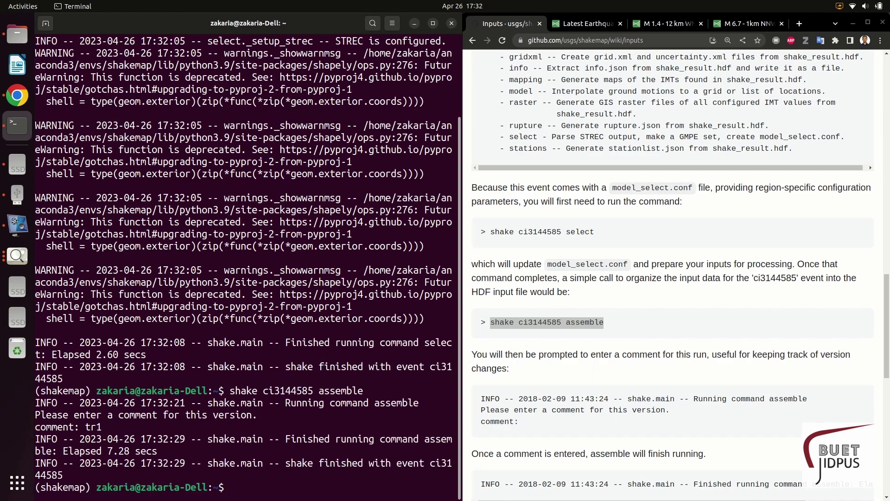
Copy 'shake ci3144585 model' from the Model wiki page and run it in the terminal
scroll(556, 382, down, 3)
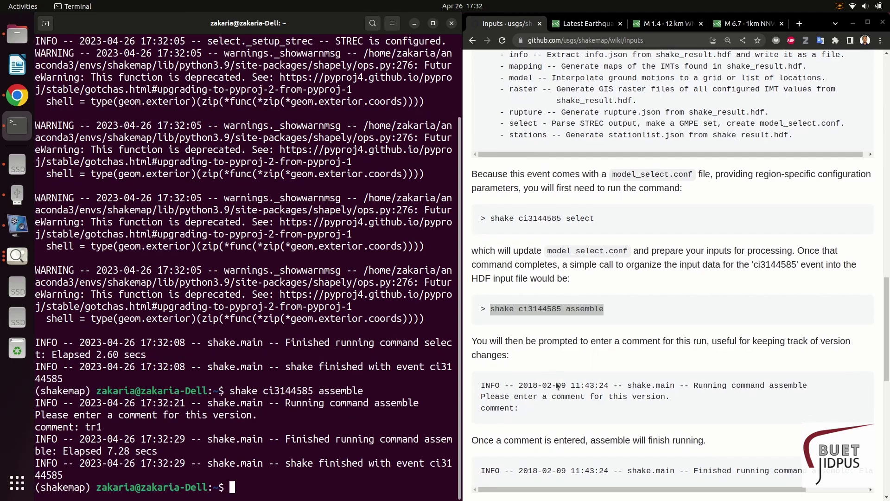
scroll(556, 380, down, 1)
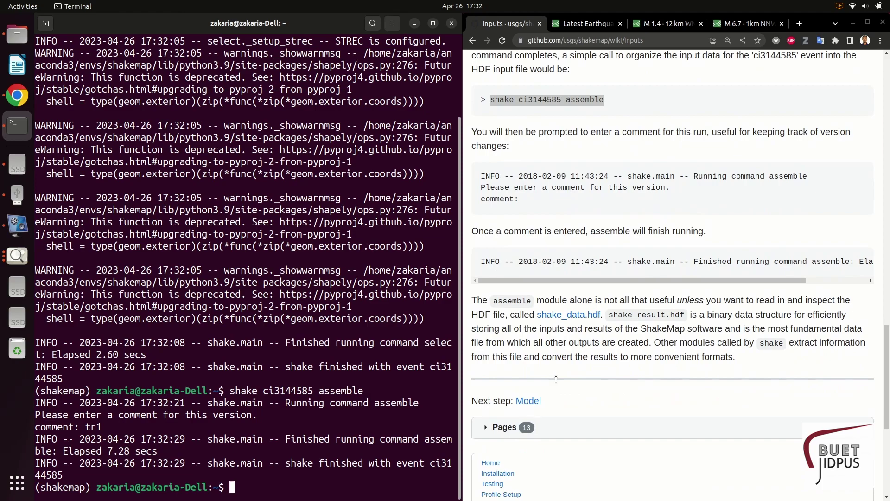
click(531, 401)
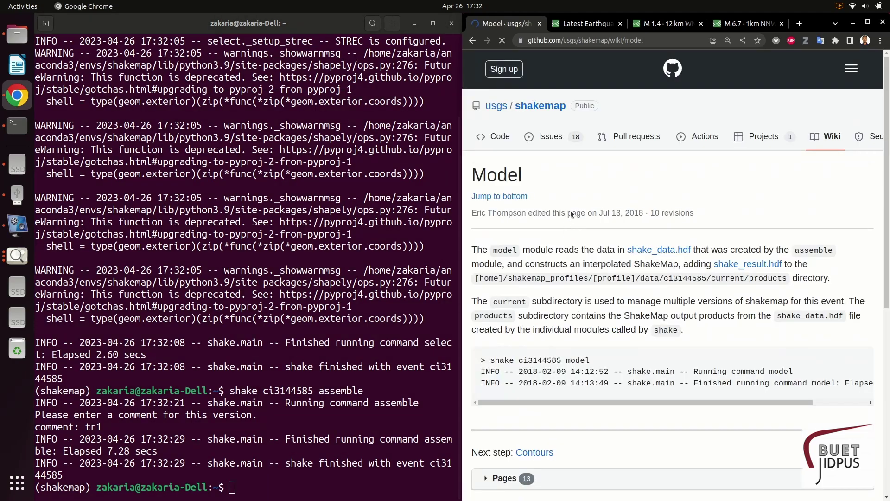
scroll(499, 235, down, 1)
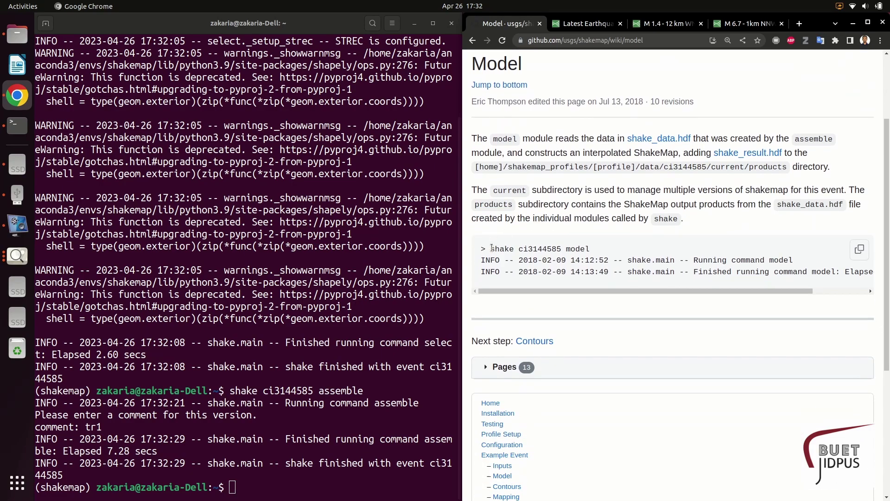
drag(490, 249, 589, 249)
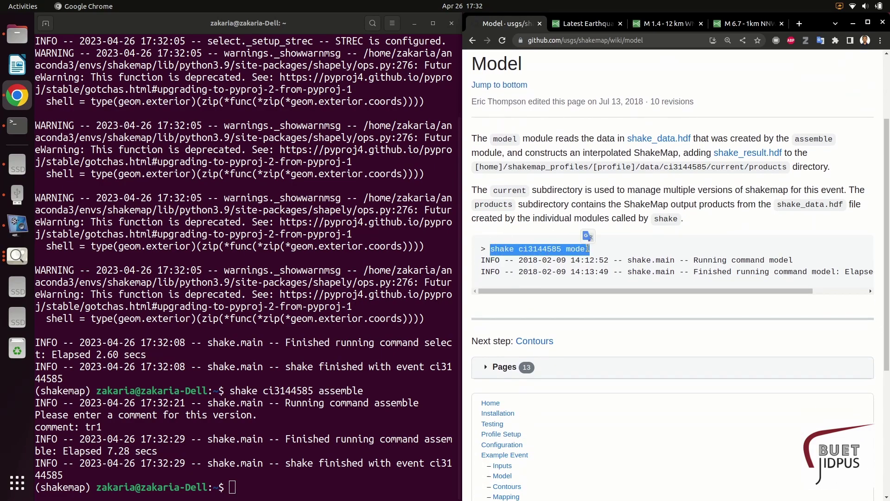
right_click(590, 249)
click(595, 251)
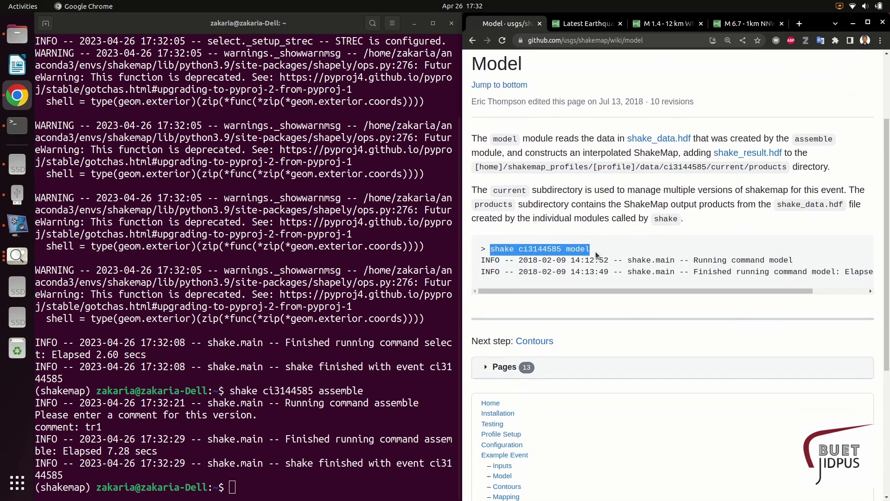
click(242, 486)
right_click(241, 487)
click(273, 424)
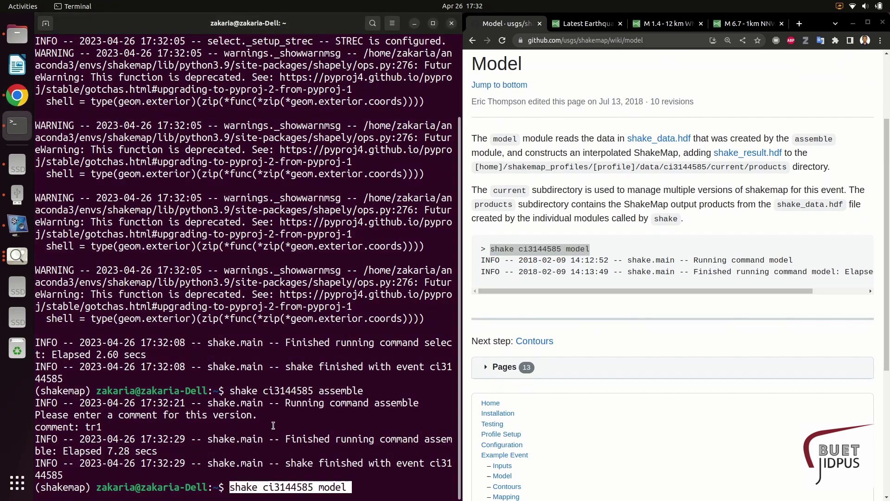
key(Return)
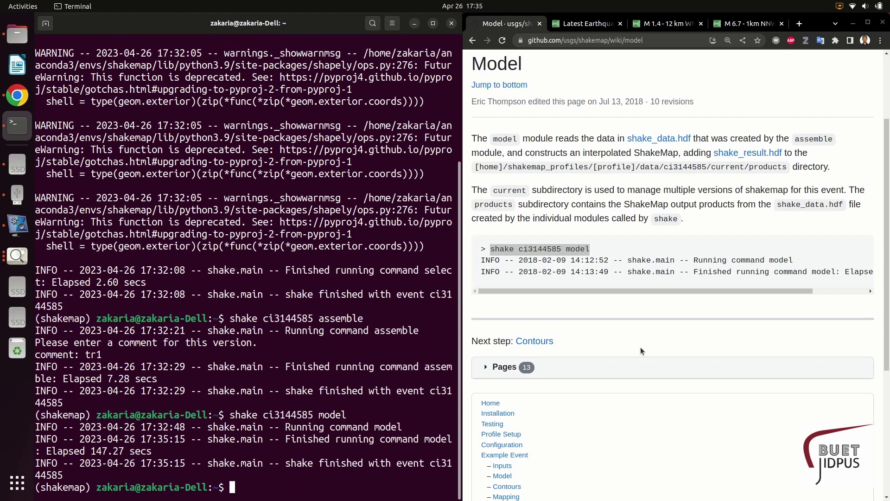
Copy 'shake ci3144585 contour' from the Contours wiki page and run it in the terminal
click(535, 341)
drag(505, 309, 599, 309)
right_click(597, 307)
click(605, 317)
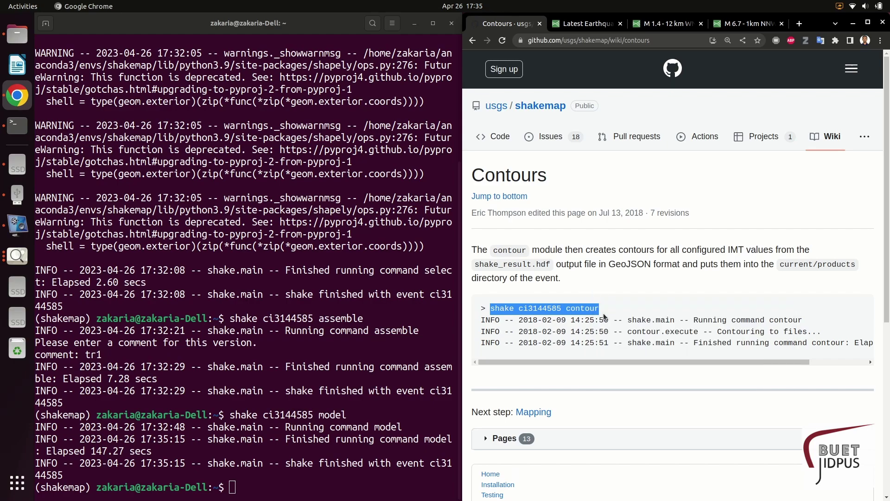
right_click(235, 489)
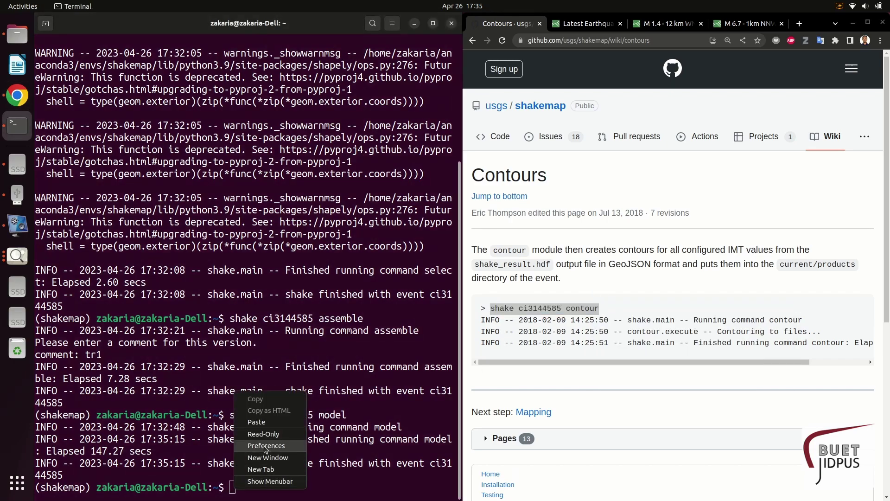
click(267, 420)
key(Return)
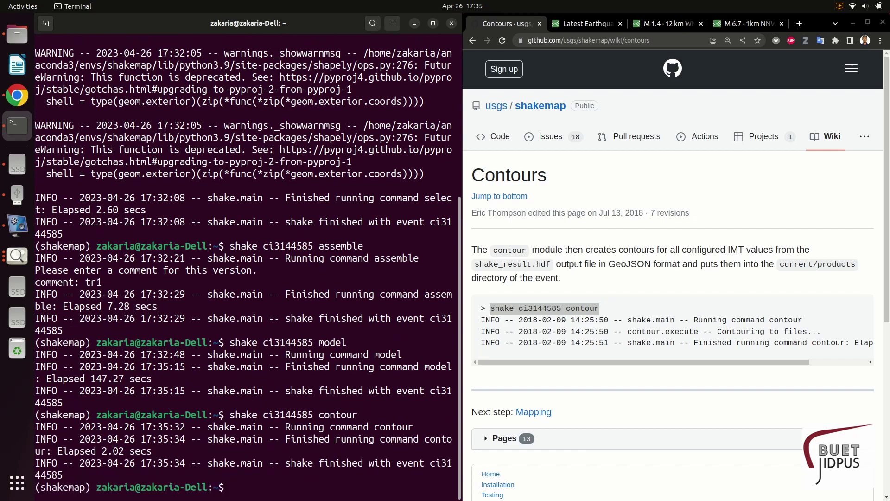
Copy 'shake ci3144585 mapping' from the Mapping wiki page and run it, finishing in 47.69 secs
click(529, 416)
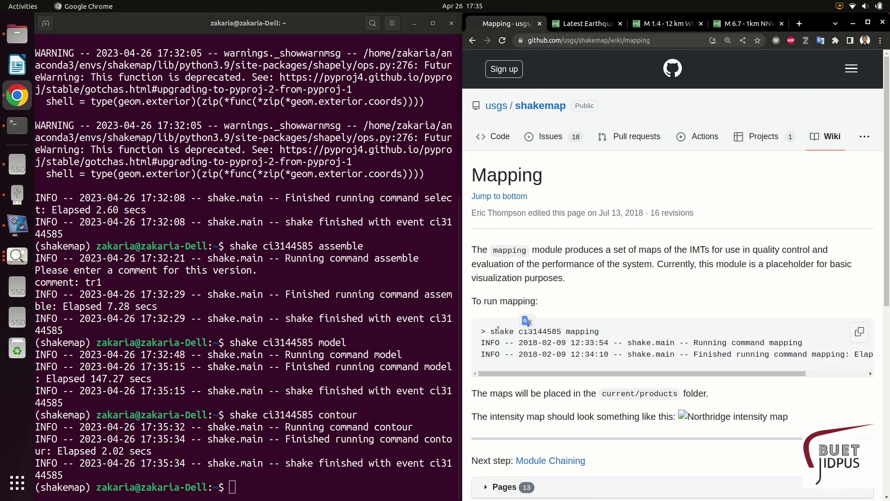
drag(492, 331, 534, 332)
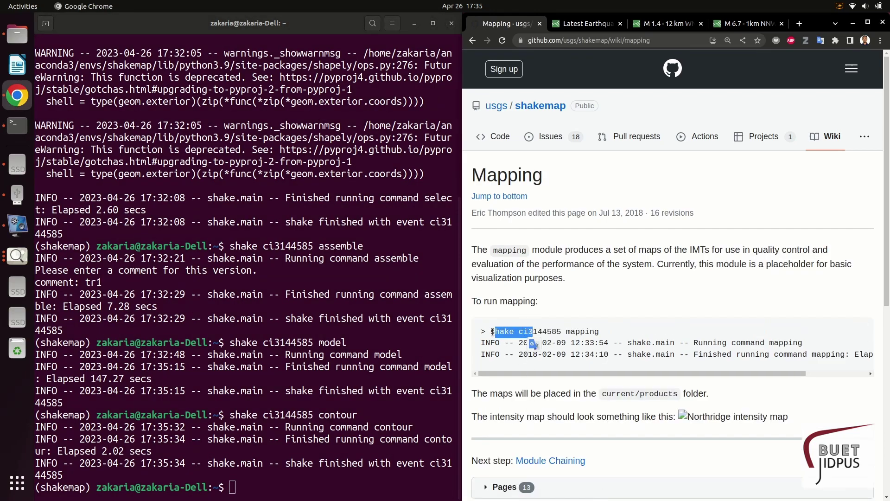
drag(491, 332, 598, 332)
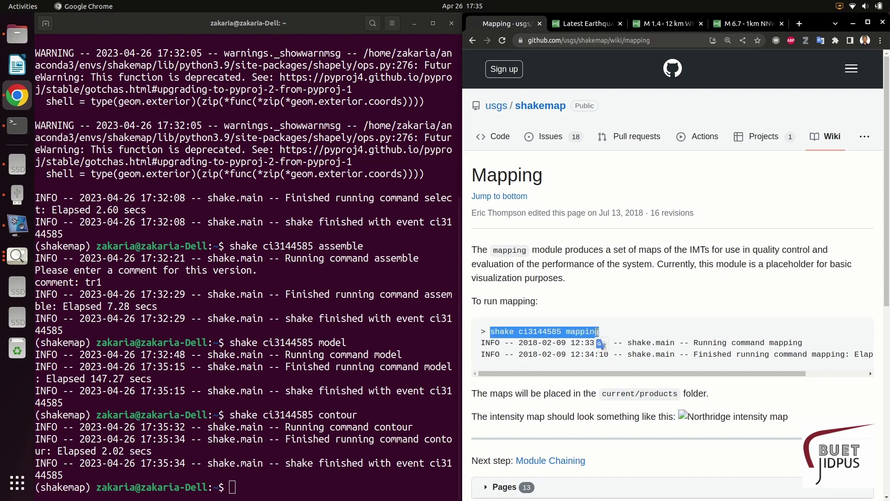
right_click(598, 332)
click(612, 339)
right_click(234, 492)
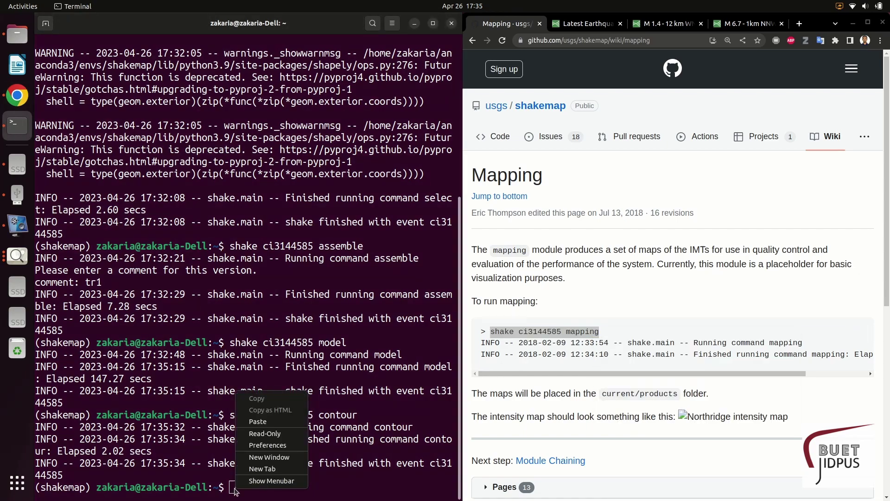
click(261, 435)
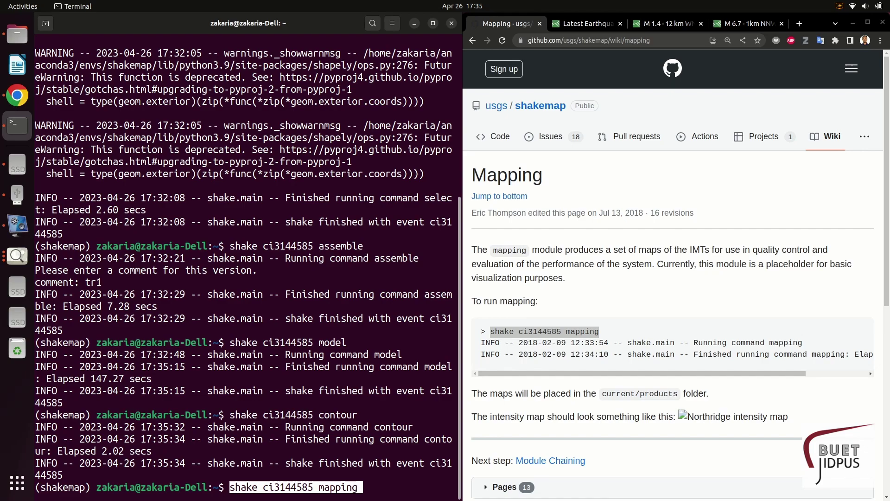
key(Return)
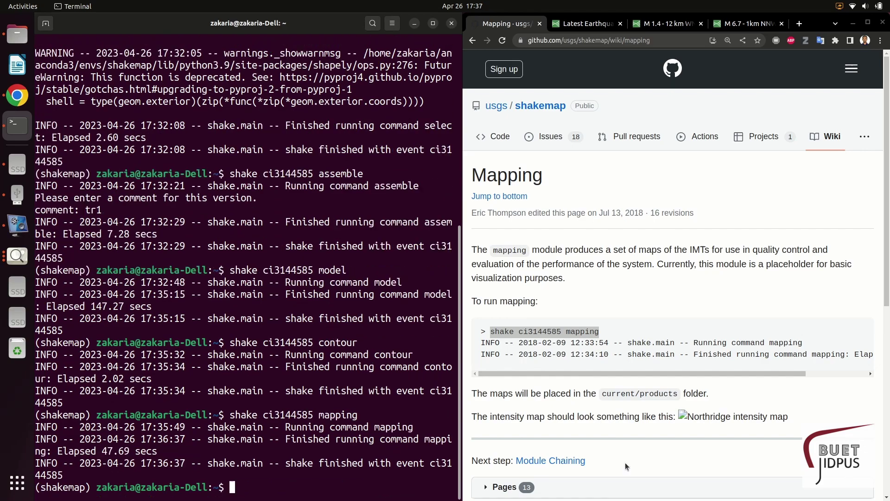
scroll(575, 426, down, 3)
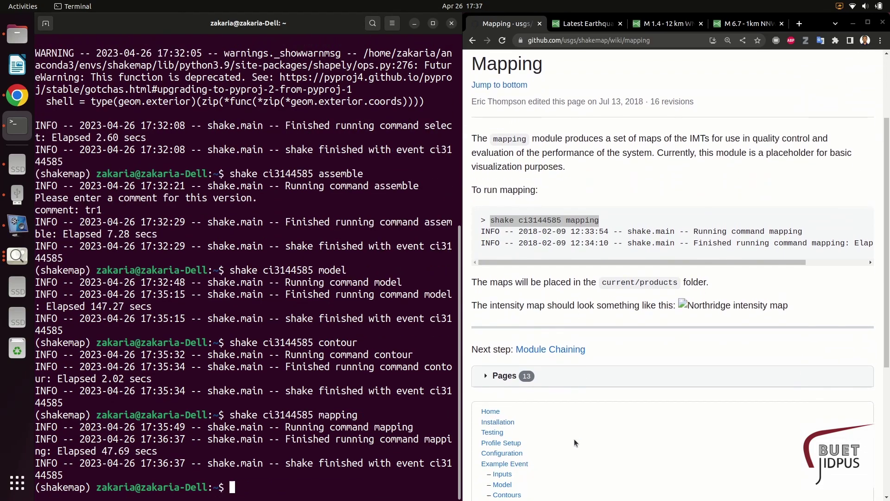
Browse Files to ci3144585/current/products and open the pga.jpg peak acceleration map
click(18, 38)
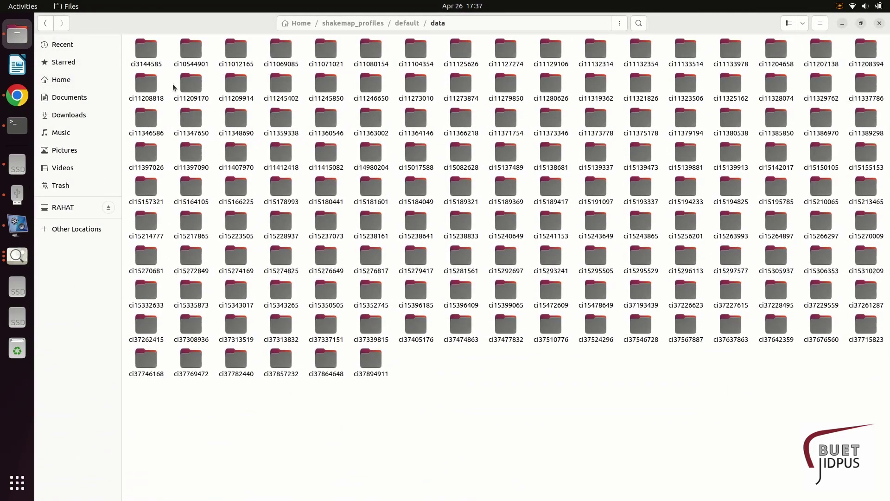
double_click(199, 28)
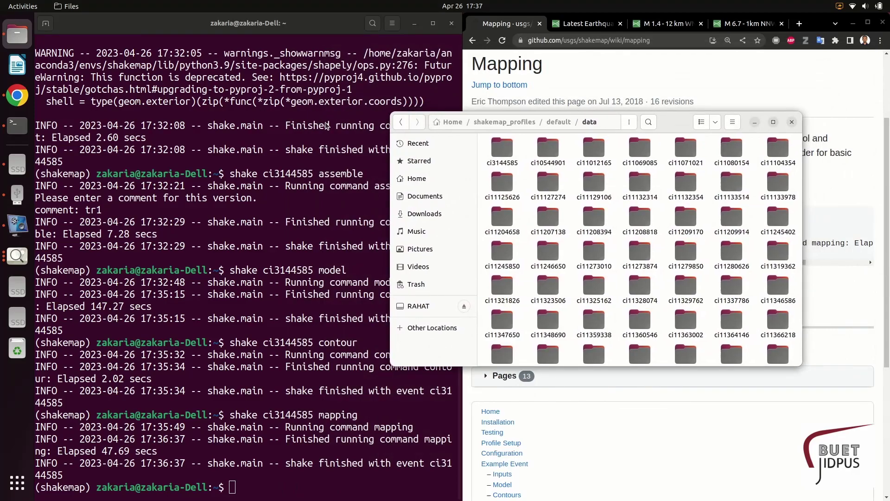
click(499, 148)
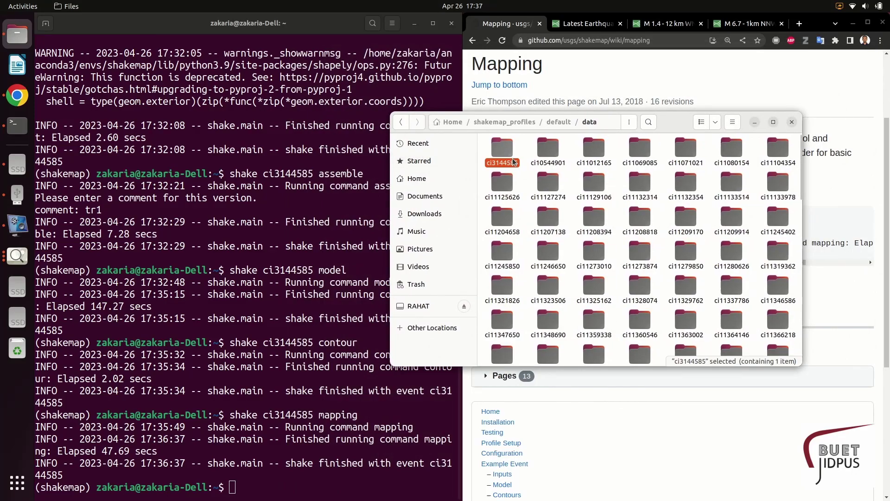
double_click(501, 153)
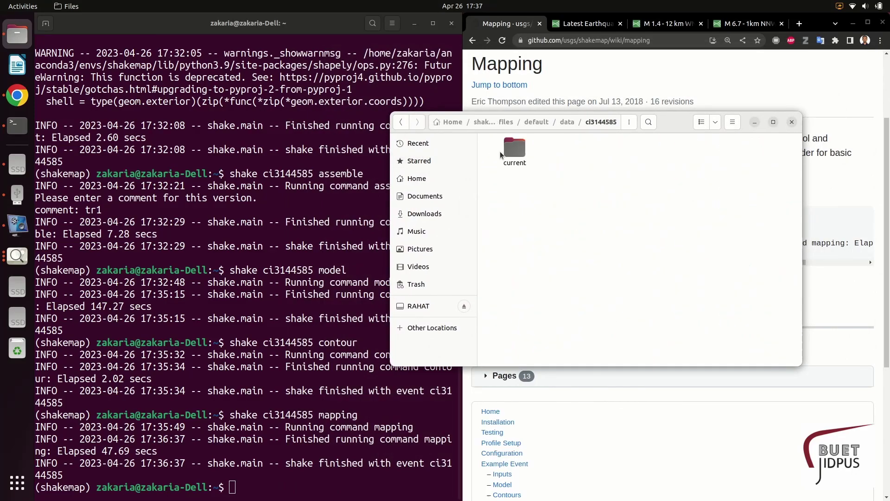
double_click(512, 151)
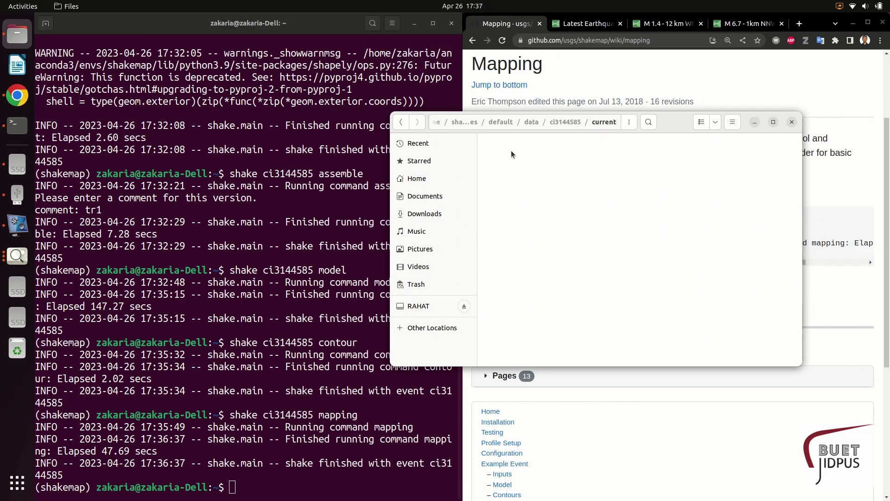
click(548, 151)
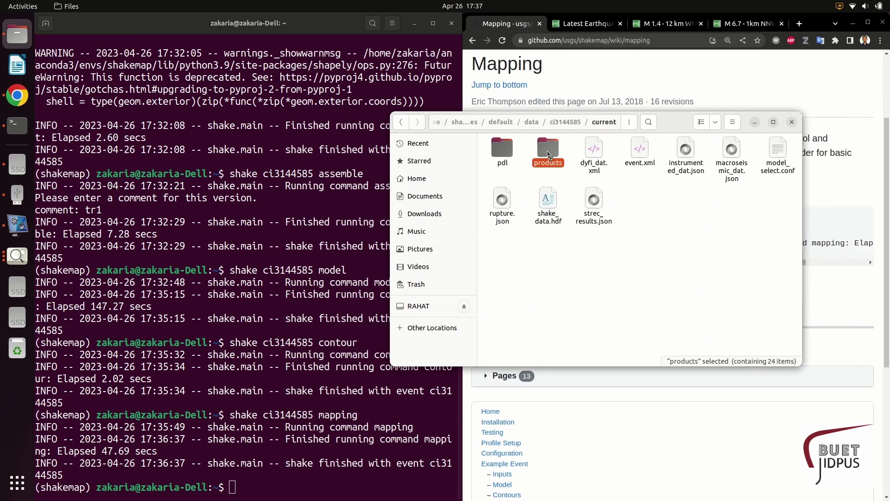
double_click(549, 153)
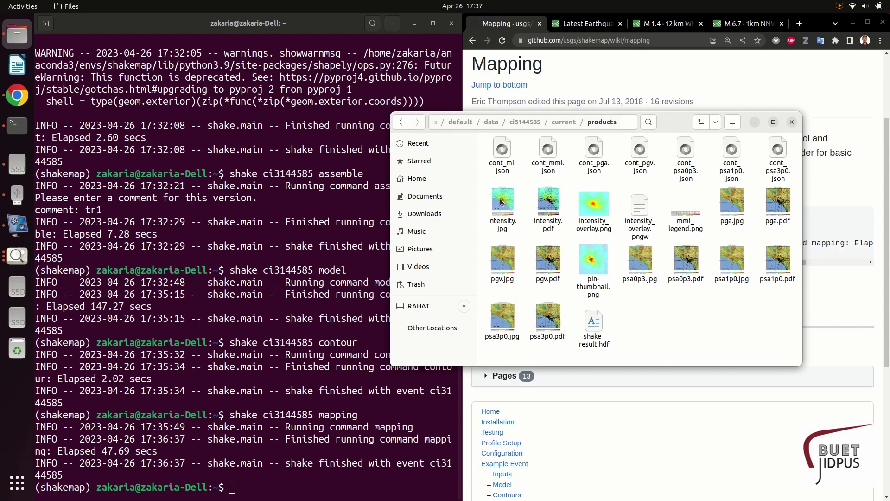
double_click(732, 214)
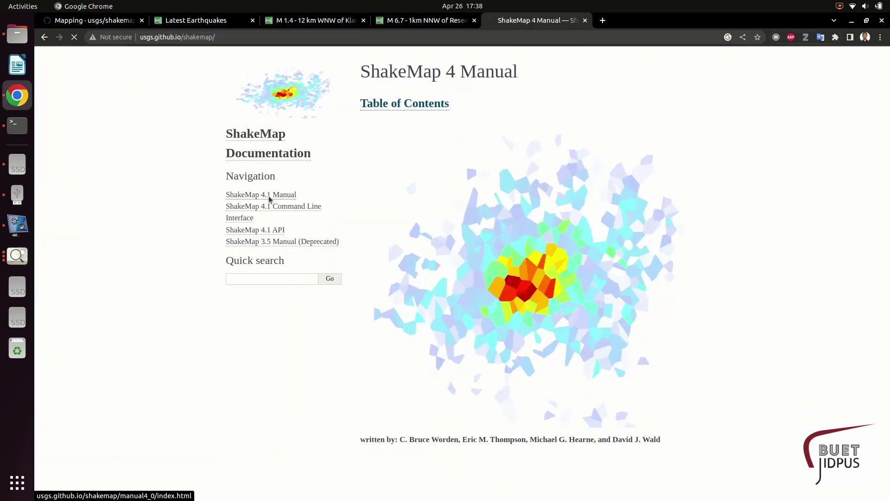
Open the ShakeMap 4.1 Manual, zoom in, and go to Users Guide > 3.4 Products and Formats
click(268, 195)
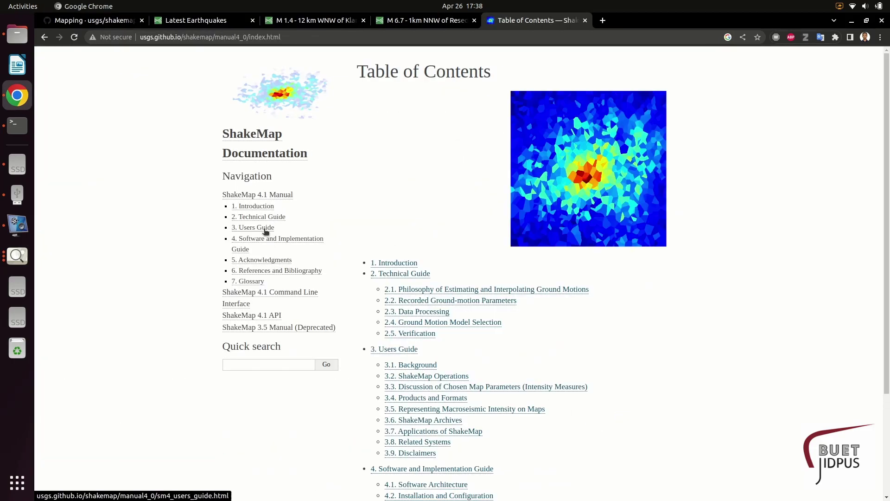
key(ctrl+plus)
key(ctrl+plus)
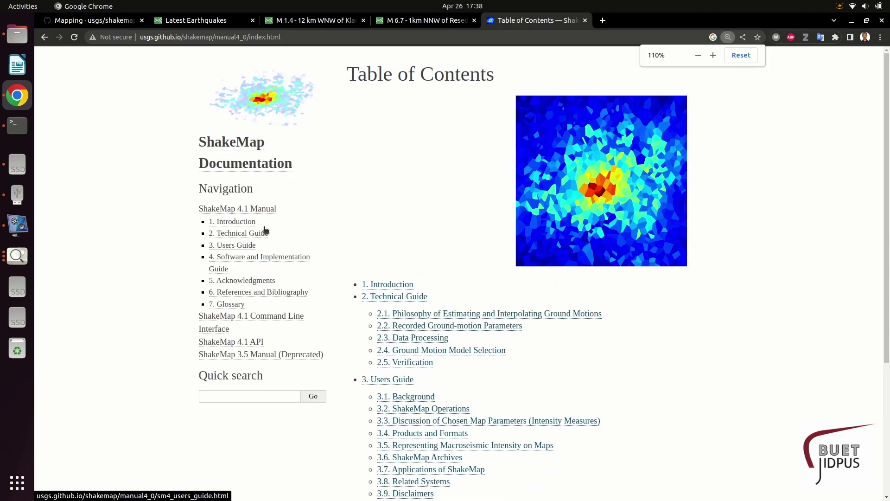
click(210, 274)
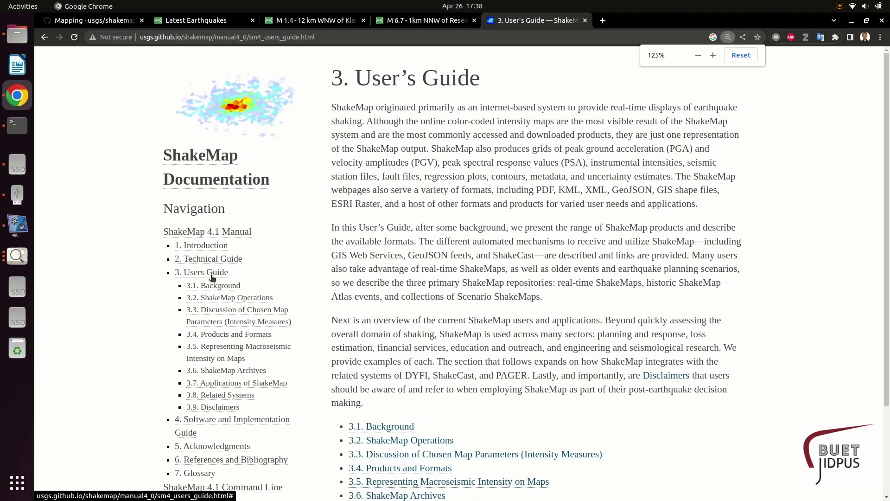
scroll(363, 255, down, 1)
scroll(363, 255, down, 1)
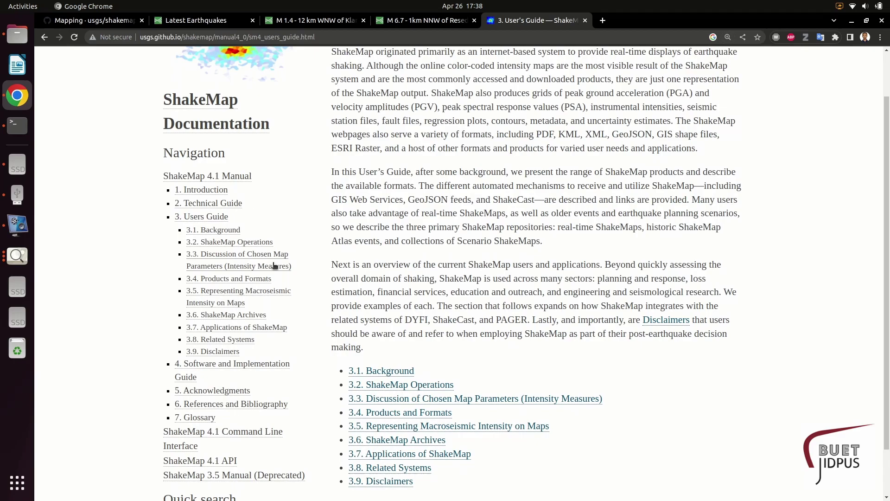
click(240, 279)
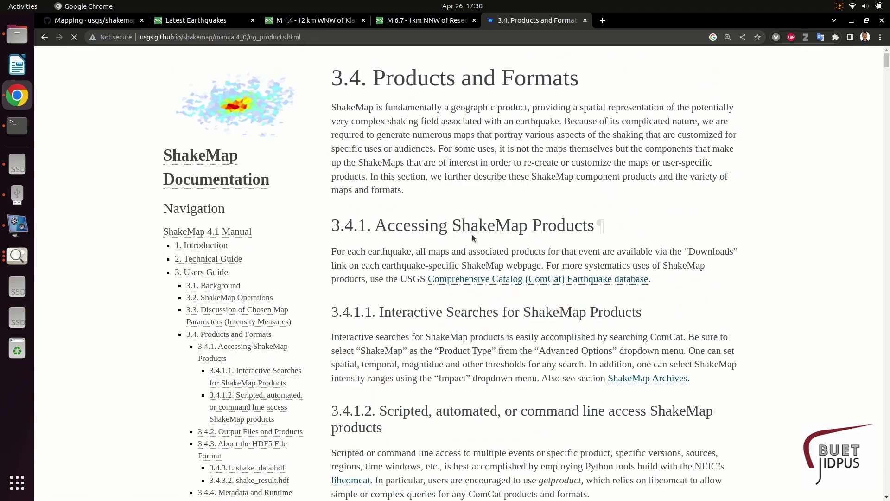
Scroll to section 3.4.2 and highlight the 'XML grid of ground motions' entry
scroll(473, 231, down, 8)
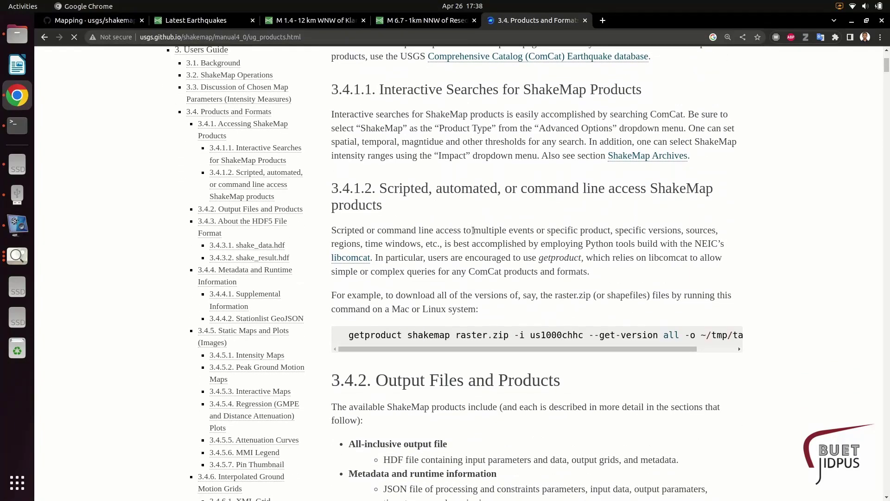
scroll(473, 230, down, 10)
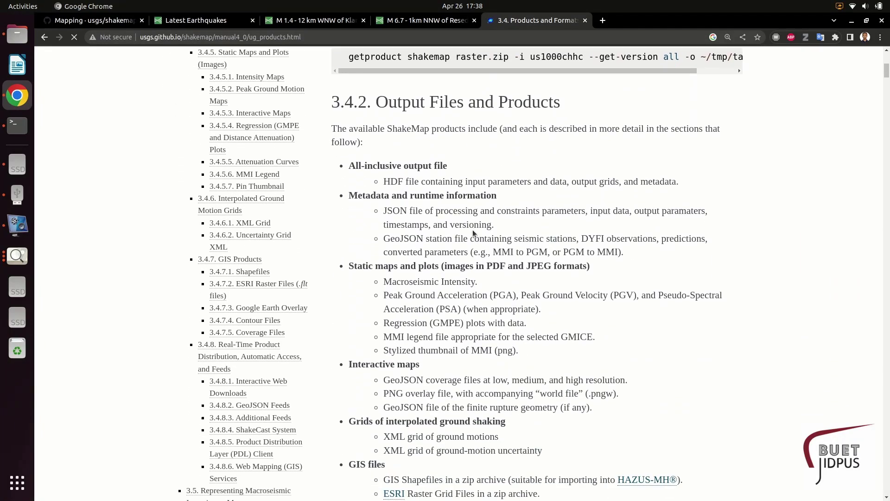
scroll(470, 226, down, 2)
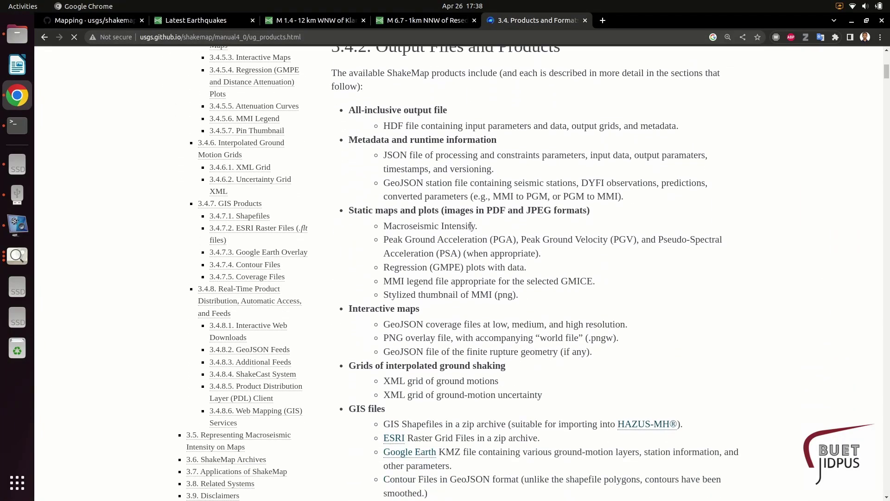
scroll(470, 226, up, 2)
scroll(470, 226, down, 5)
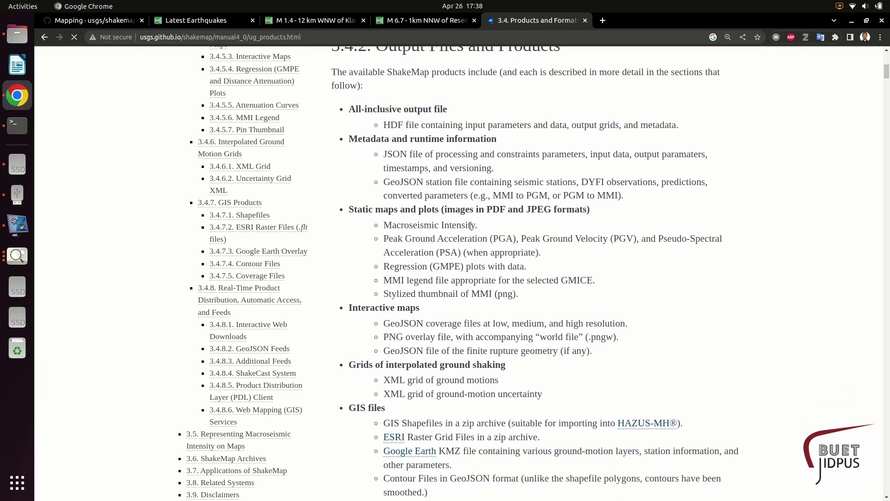
scroll(470, 226, up, 1)
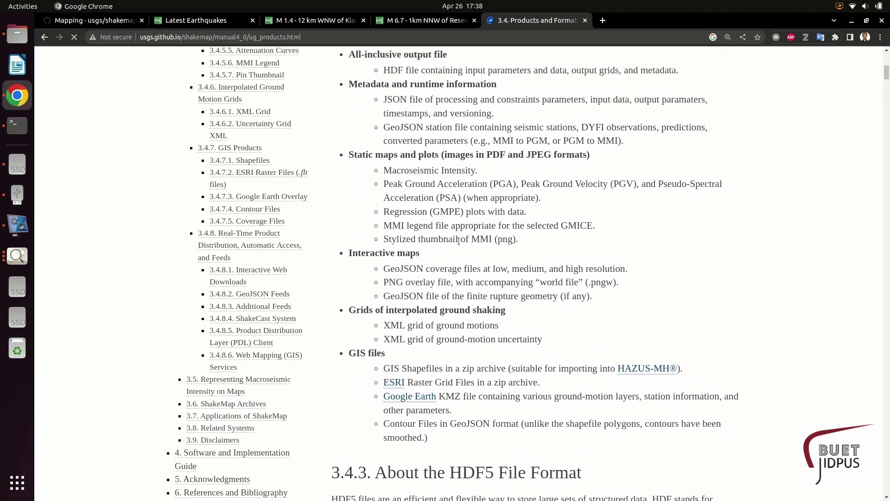
drag(384, 325, 539, 327)
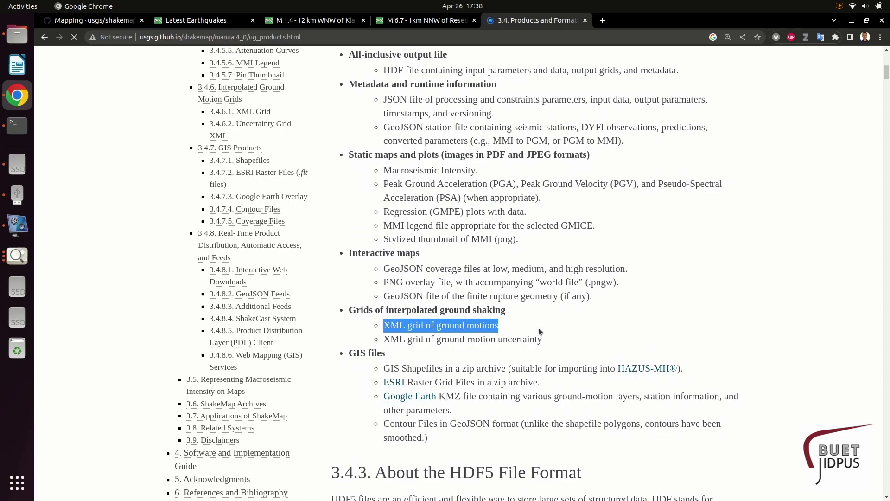
Glance at the products folder for comparison, then return to the manual
key(alt+Tab)
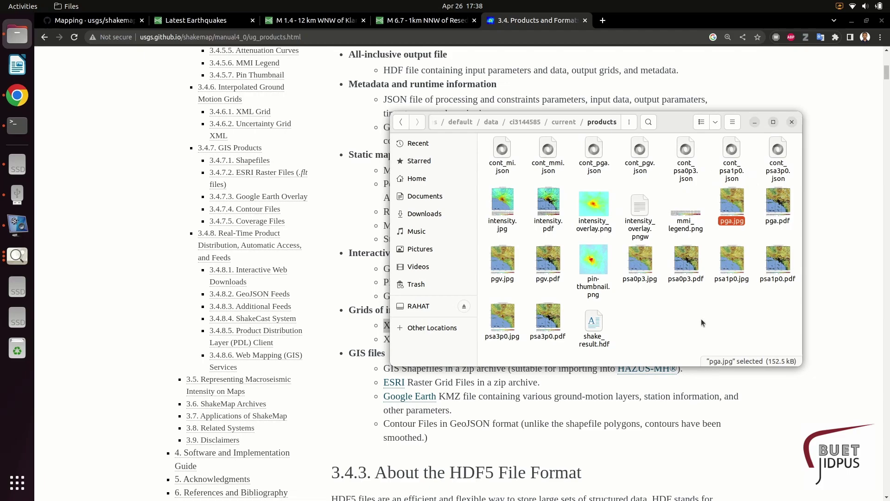
click(754, 122)
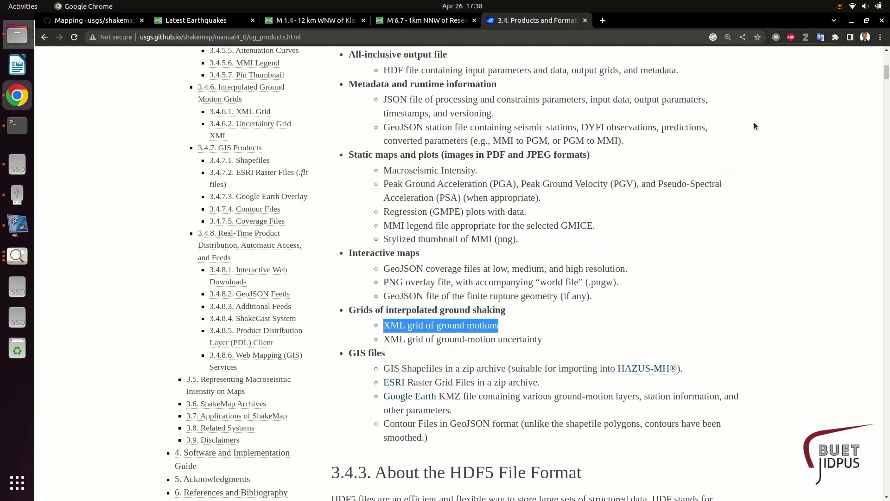
scroll(222, 364, down, 3)
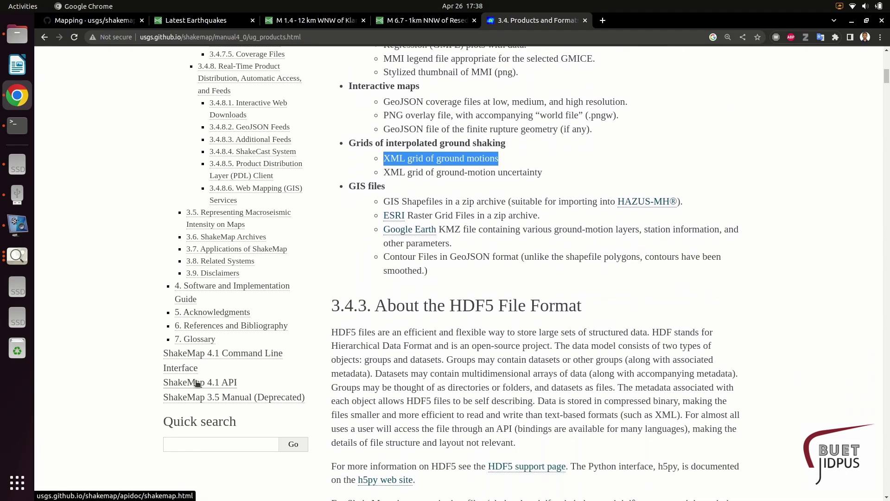
Open the shakemap.coremods.gridxml API page, highlight 'gridxml', and set Chrome to half screen
click(197, 383)
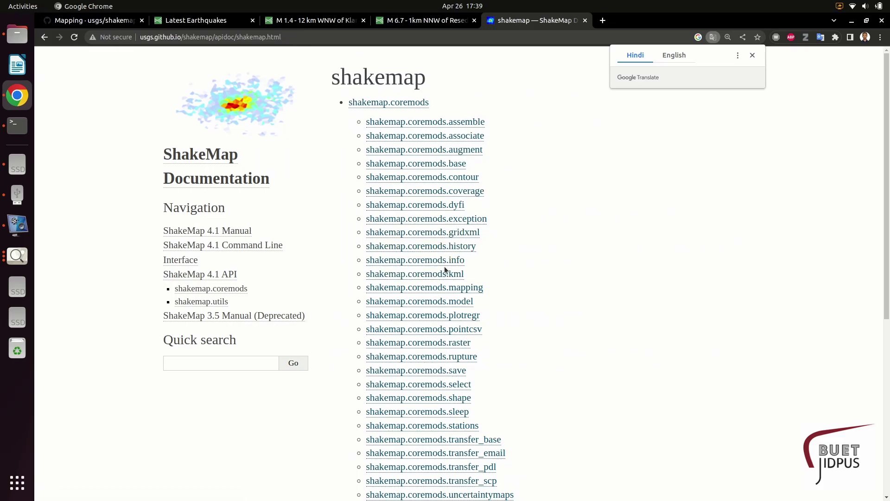
scroll(444, 269, down, 1)
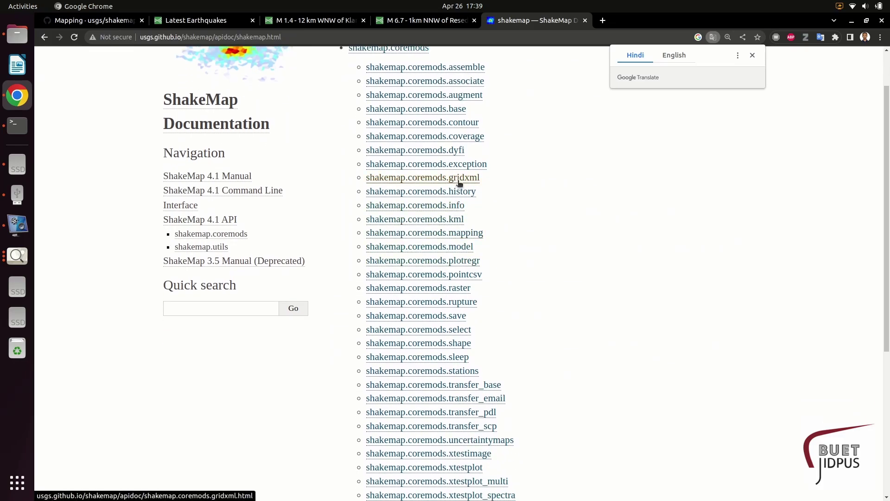
click(459, 179)
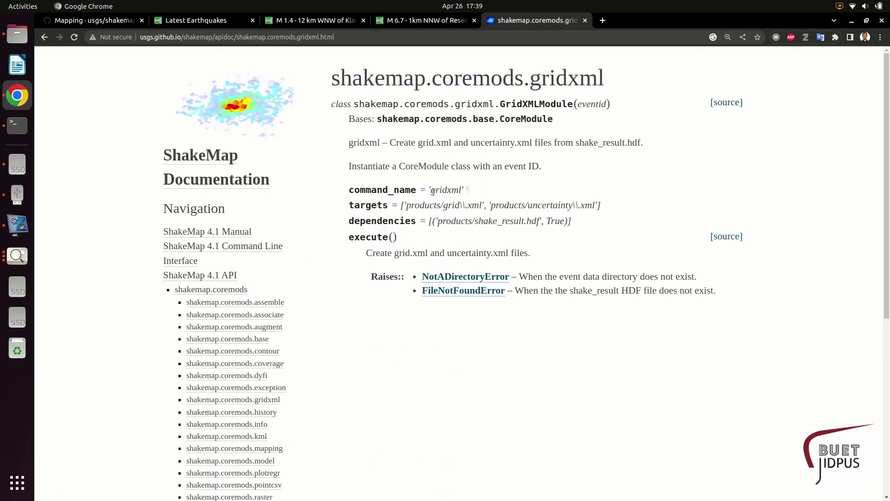
drag(432, 191, 463, 191)
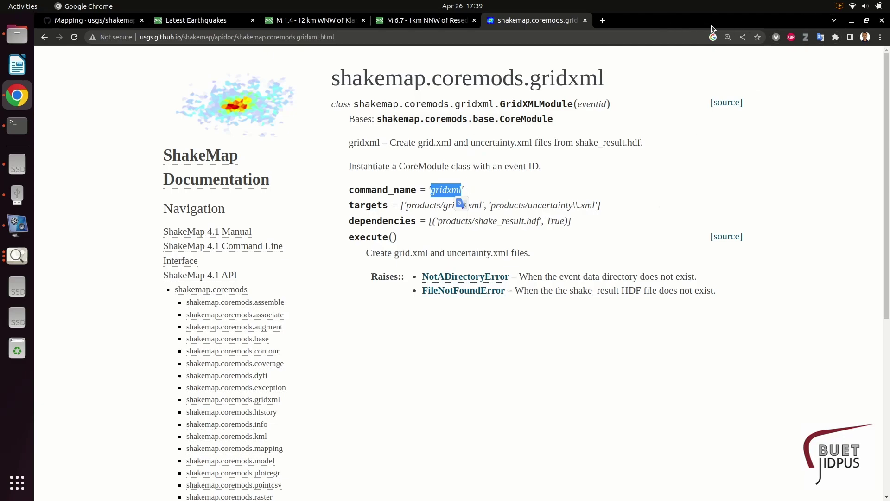
click(868, 21)
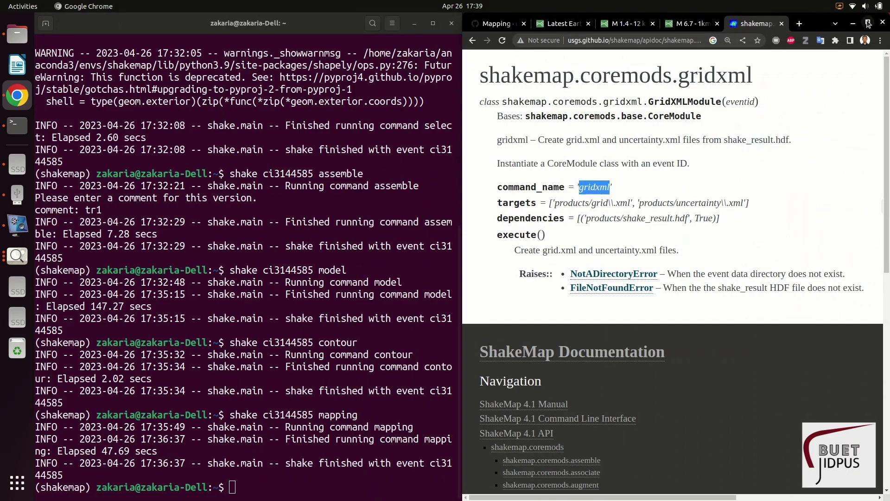
Run 'shake ci3144585 gridxml' in the terminal
click(231, 488)
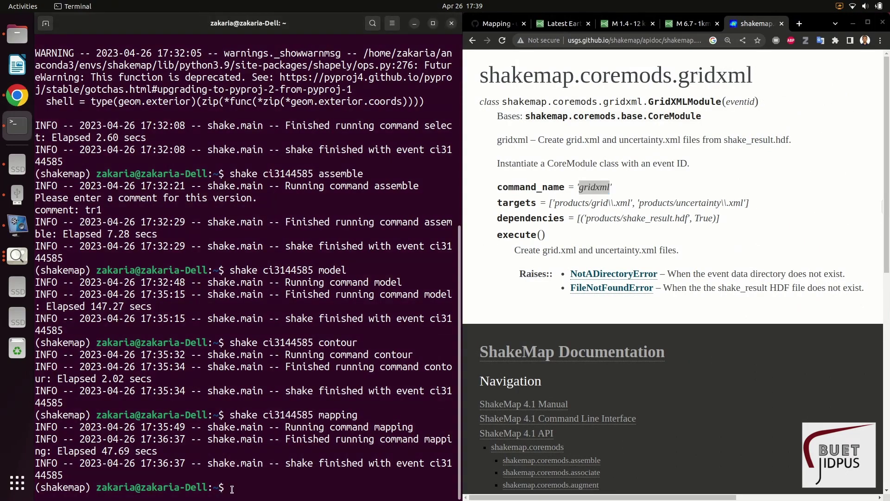
text(shake ci3144585)
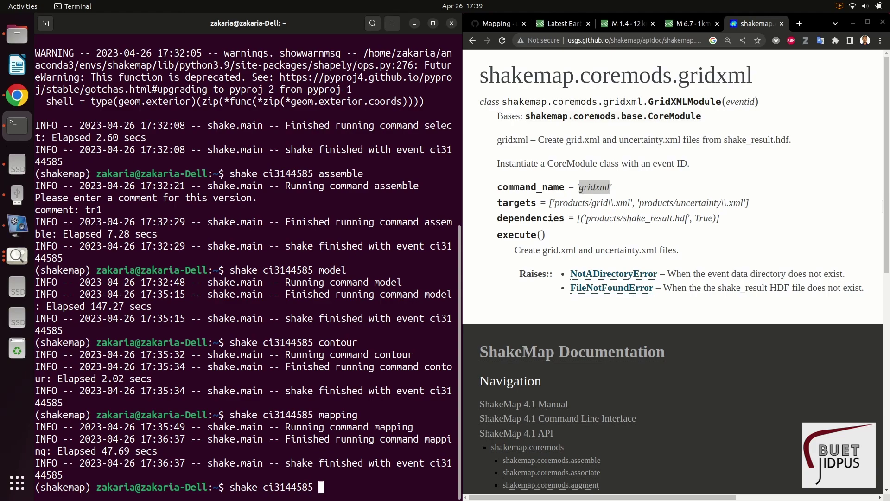
text( gridxml)
key(Return)
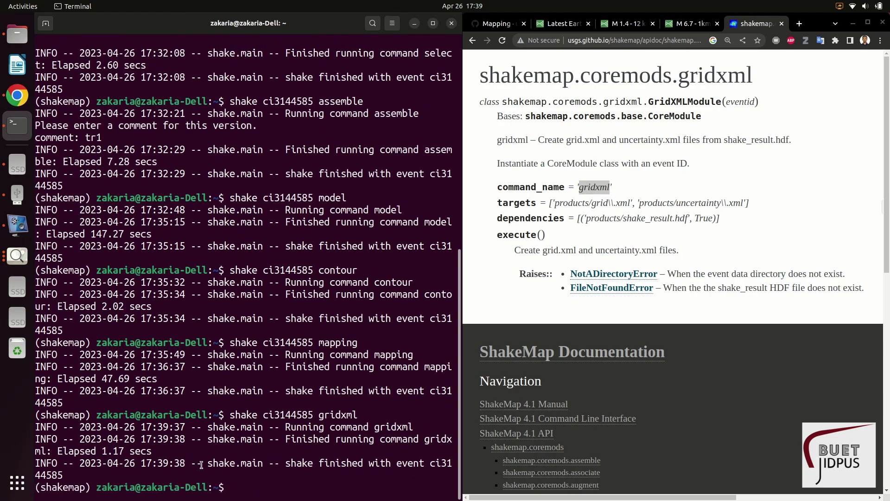
Open grid.xml from the products folder in Text Editor and highlight its PGA field and header lines
click(17, 36)
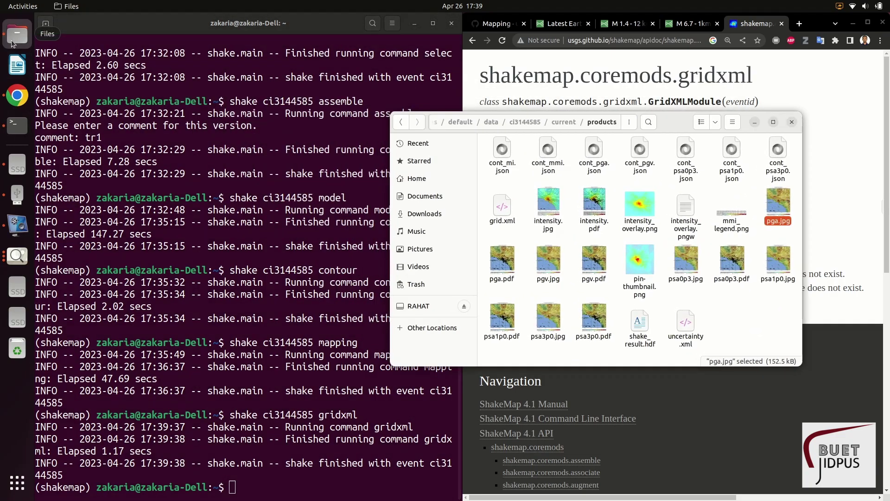
click(502, 204)
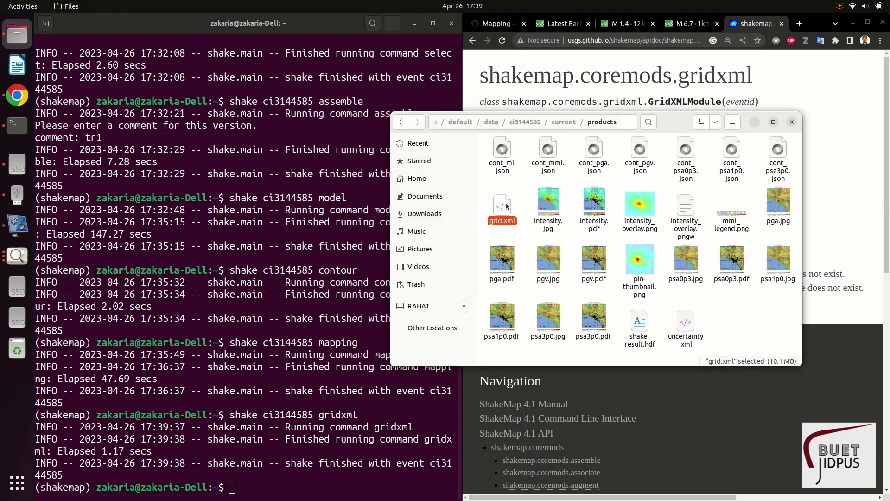
double_click(505, 206)
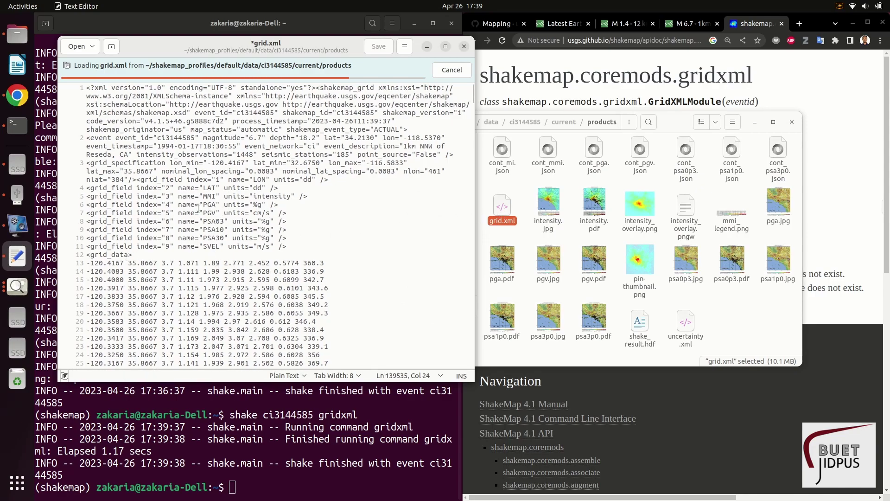
drag(175, 205, 262, 213)
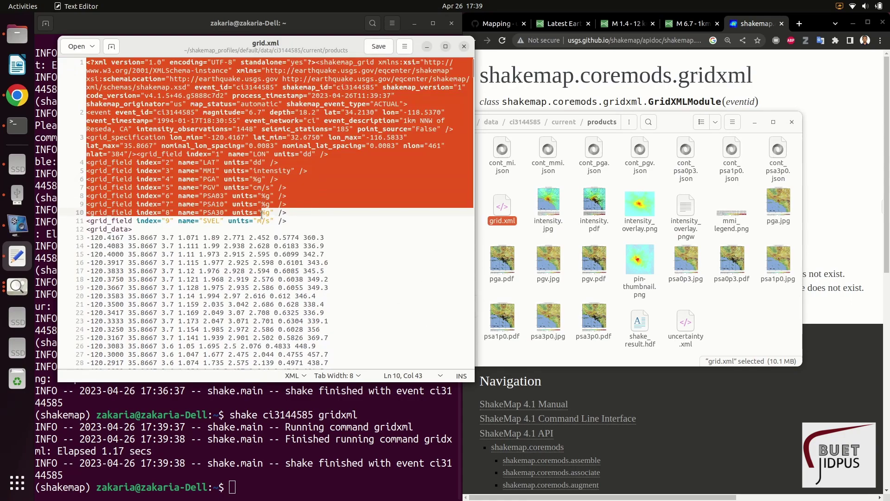
click(281, 213)
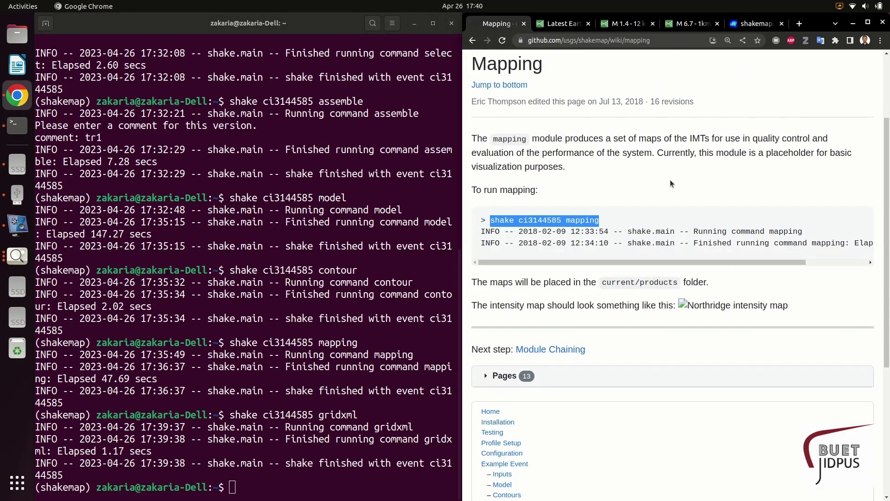
Open the wiki's Module Chaining page and highlight its chained example command
scroll(580, 249, down, 3)
scroll(579, 249, down, 2)
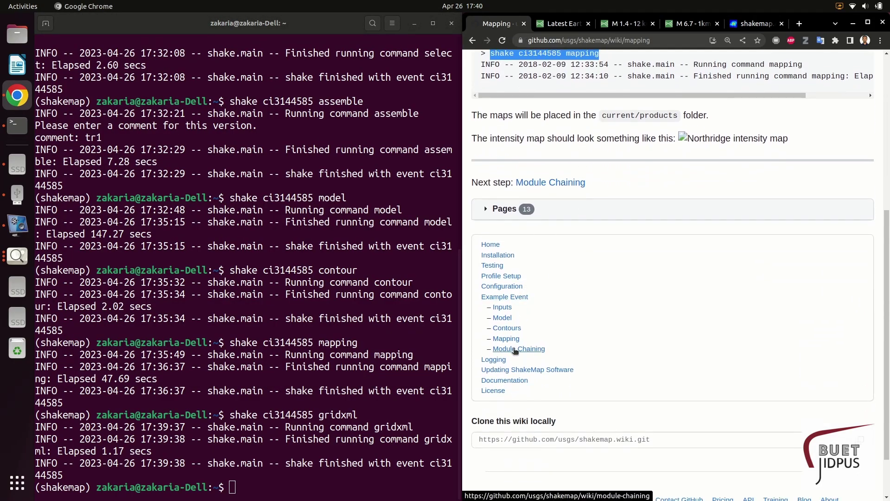
click(530, 347)
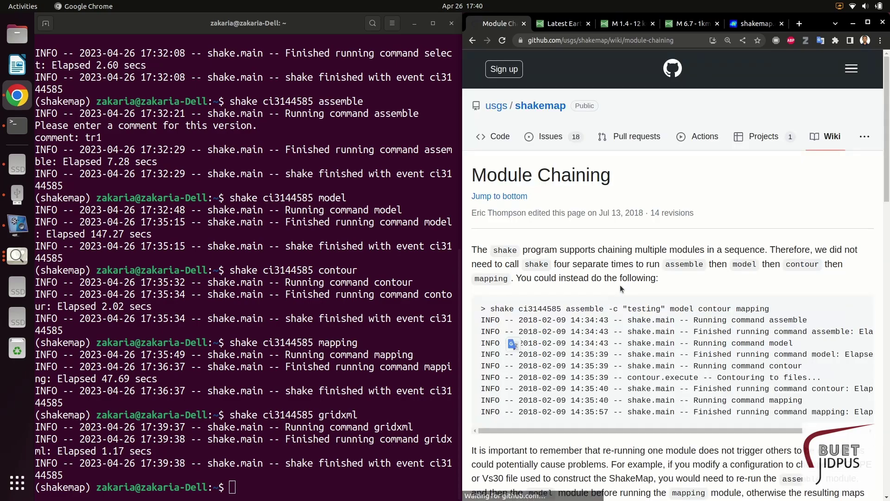
scroll(514, 204, down, 3)
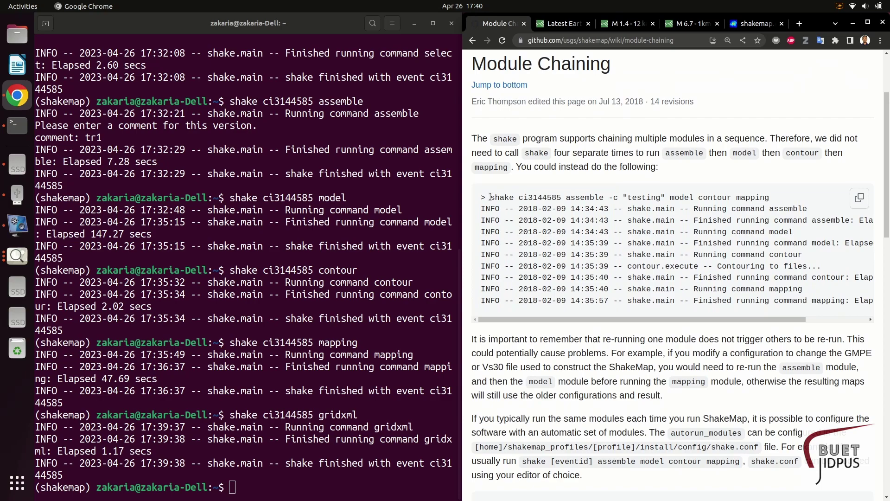
drag(491, 196, 771, 198)
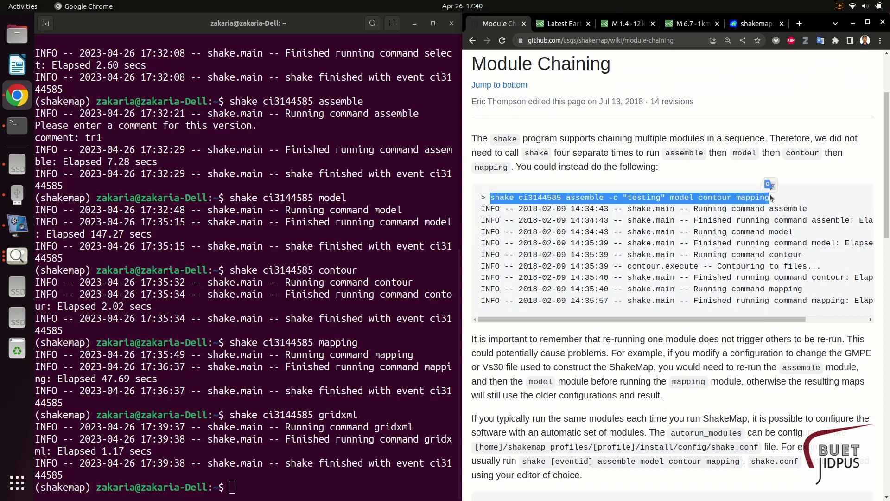
click(621, 210)
Browse the Inputs section, highlighting the sm_create and 'shake ci3144585 select' commands
scroll(520, 207, down, 10)
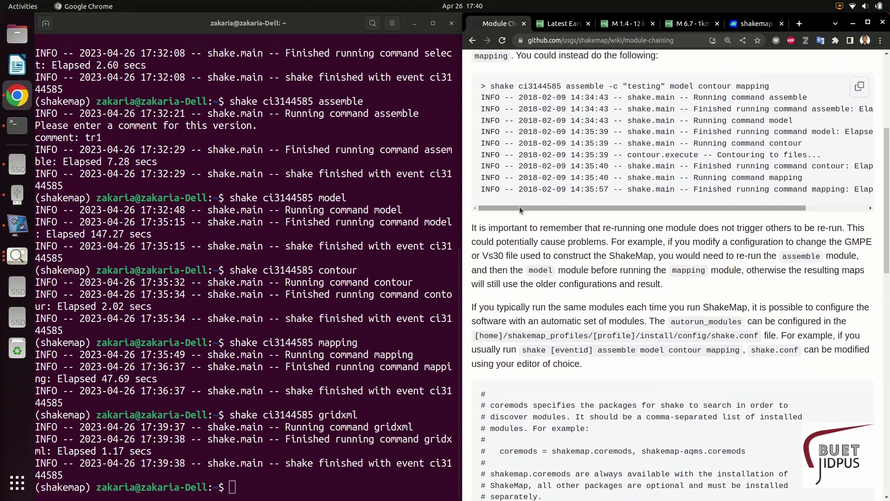
scroll(524, 236, down, 2)
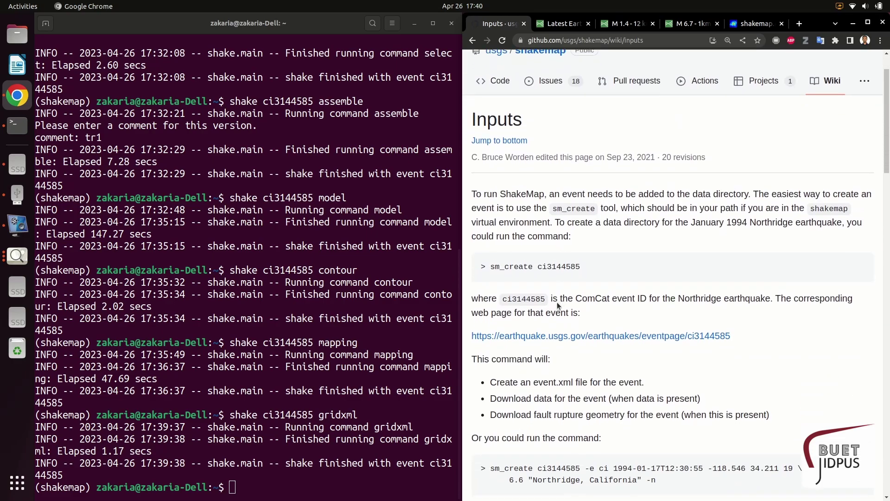
drag(490, 267, 588, 269)
scroll(597, 268, down, 15)
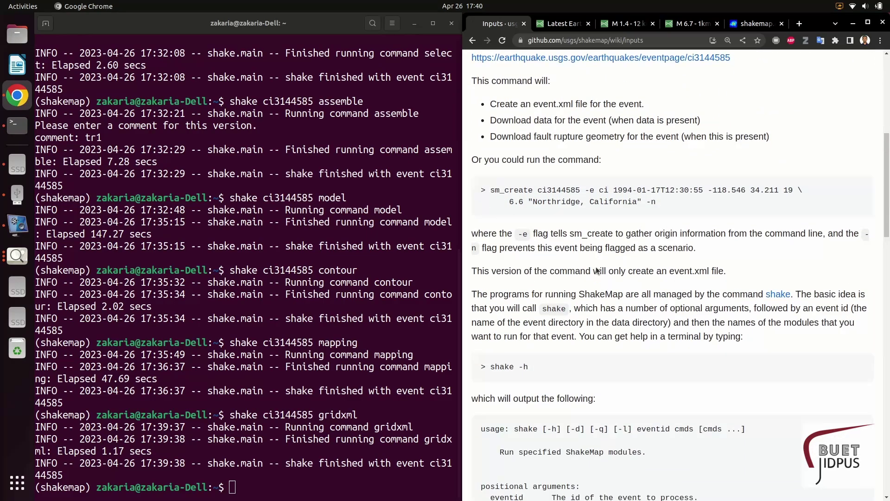
scroll(592, 280, down, 1)
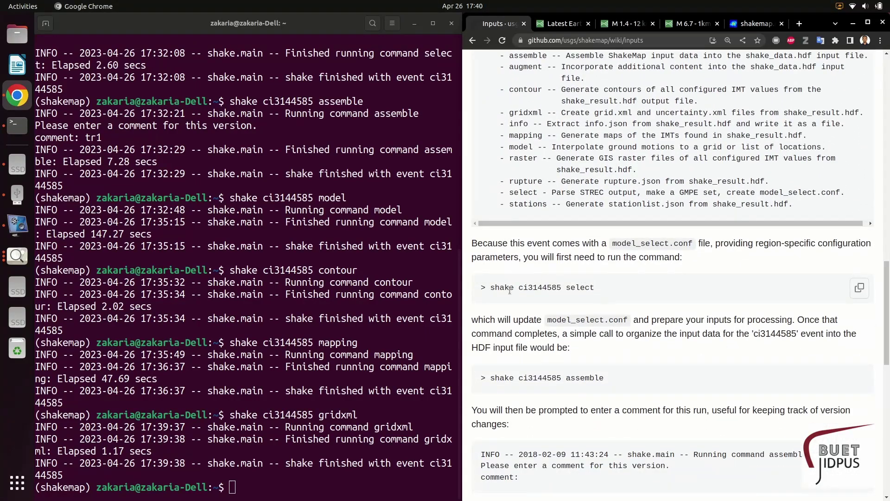
drag(493, 288, 595, 287)
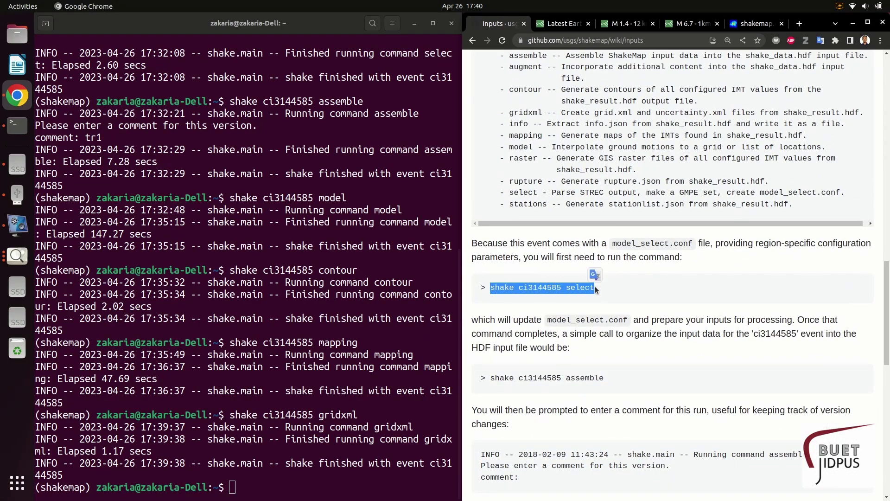
click(612, 344)
scroll(612, 351, down, 10)
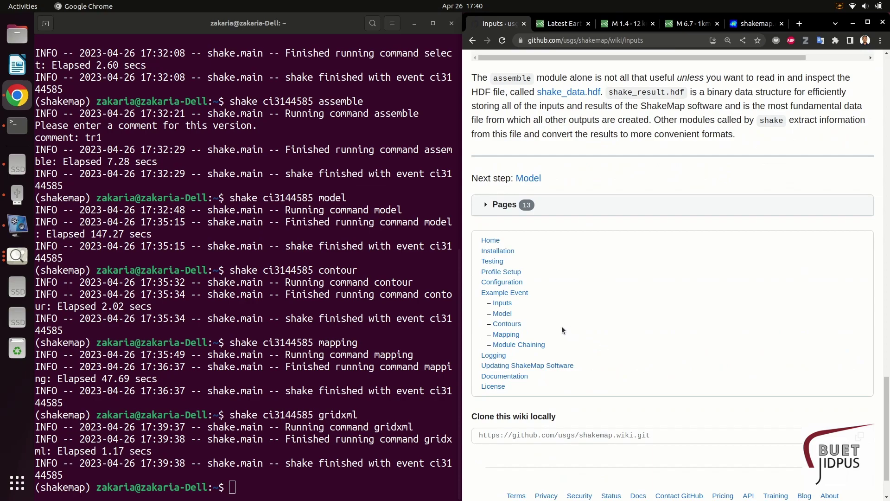
Back on Module Chaining, highlight the chained 'assemble model contour mapping' command
click(518, 344)
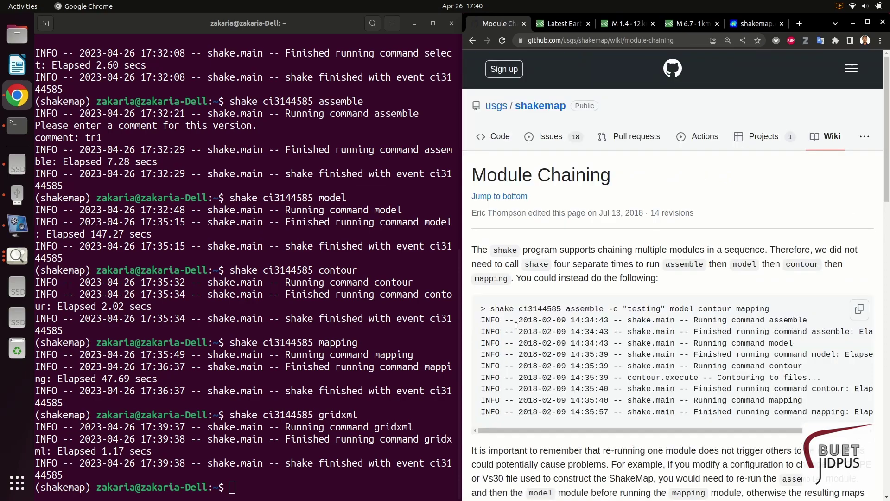
drag(492, 309, 768, 308)
click(783, 309)
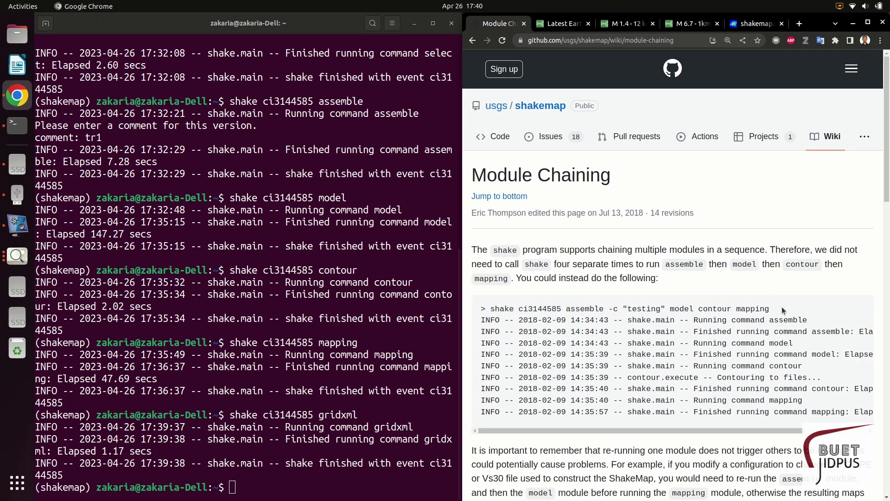